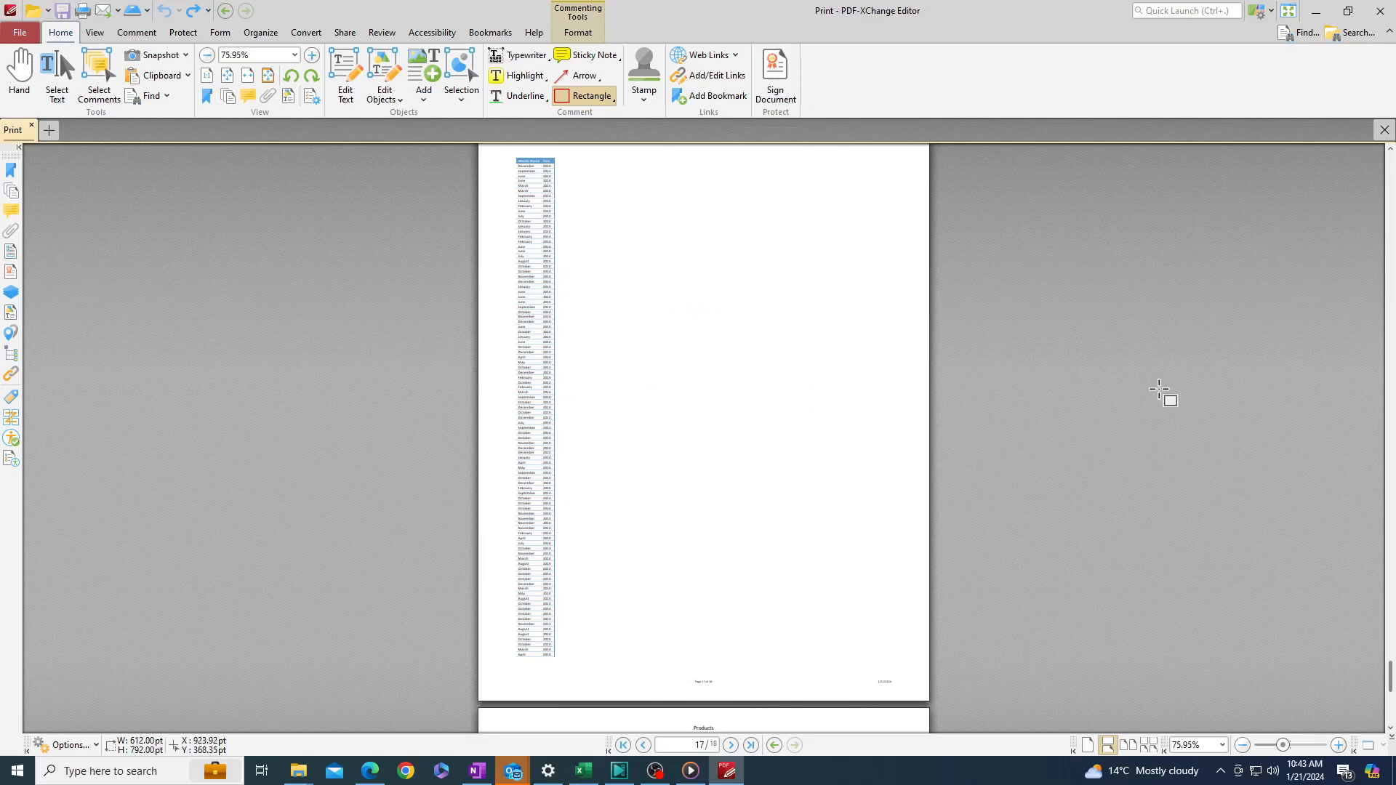
scroll(1159, 389, "up", 1)
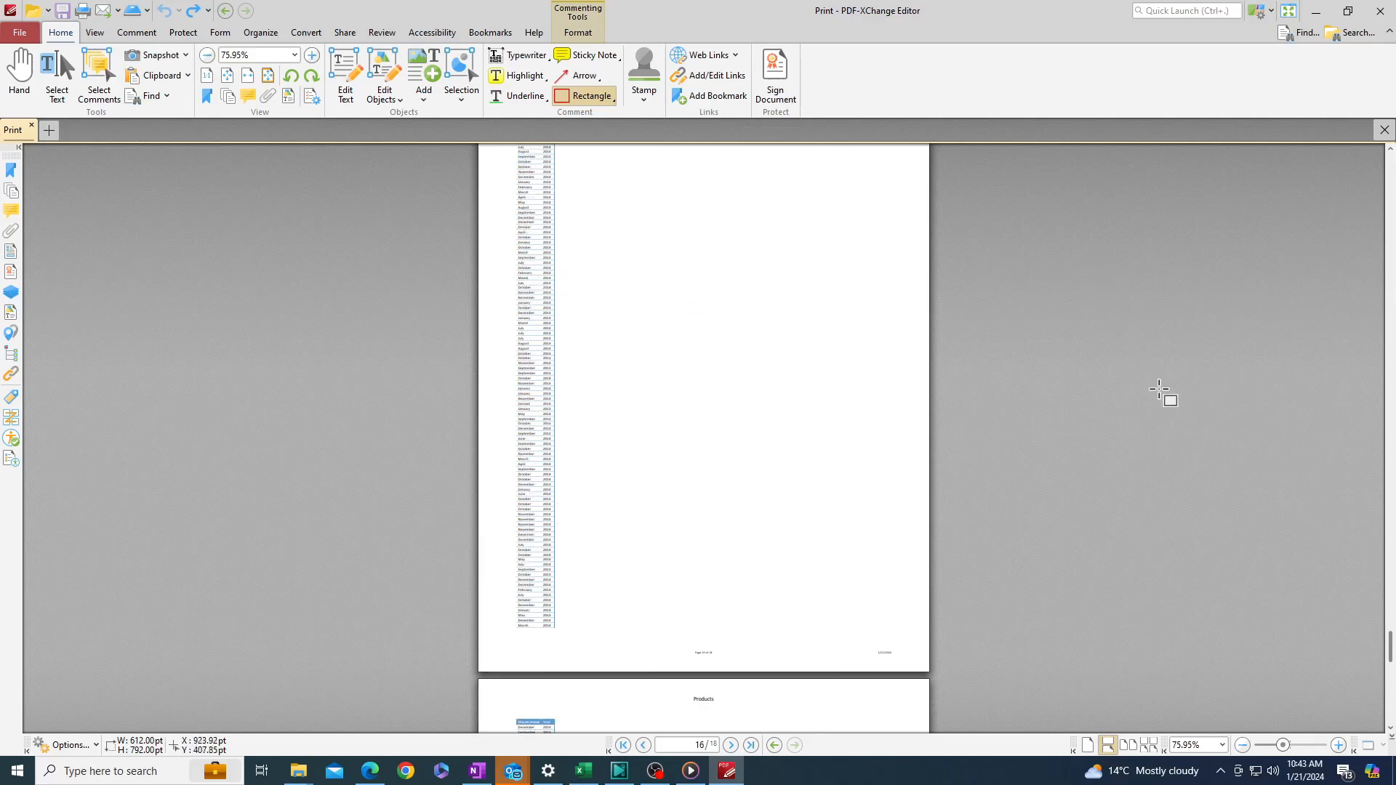
key("End")
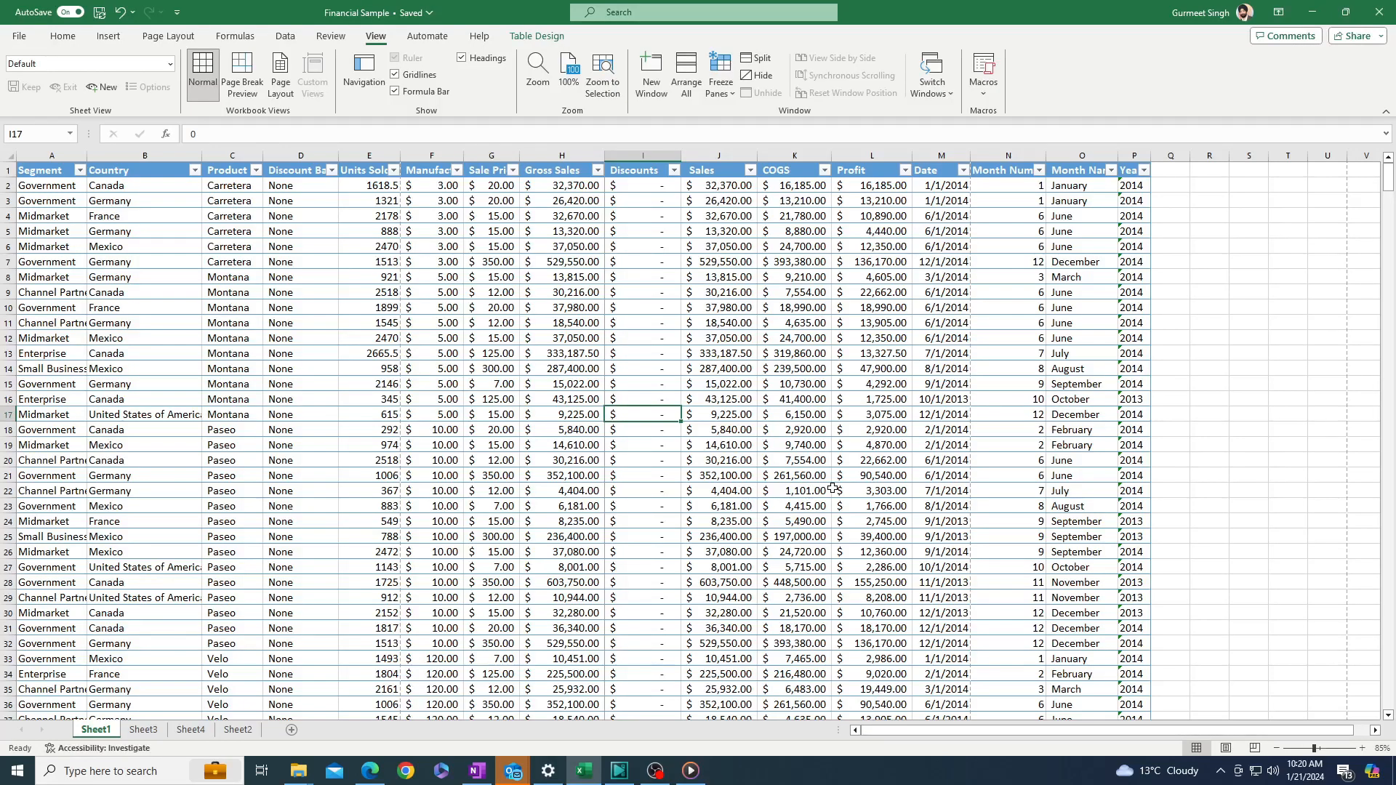
Step: Open the print preview of Sheet1 in the Financial Sample workbook and examine how its columns split across pages
key("ctrl+p")
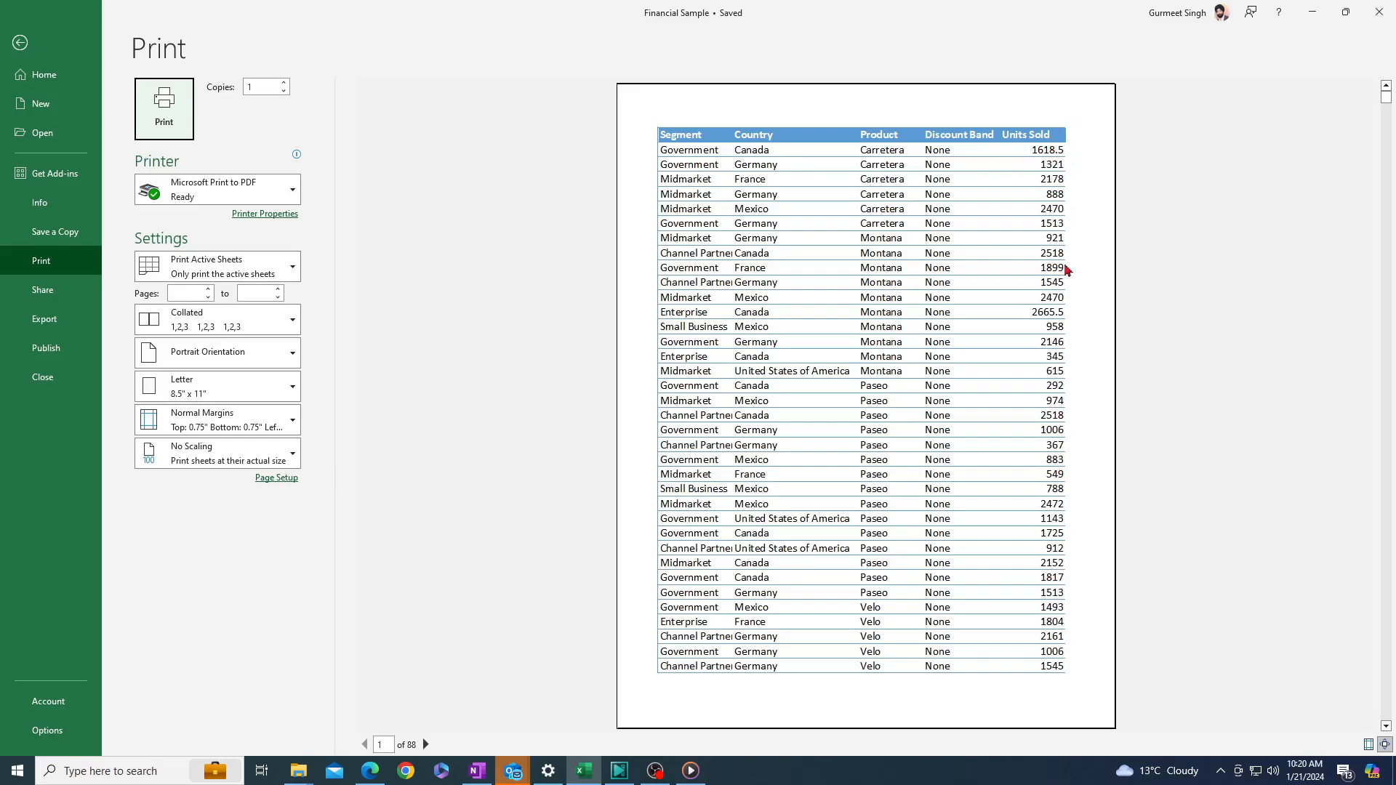
scroll(1048, 561, "down", 2)
scroll(1047, 561, "down", 1)
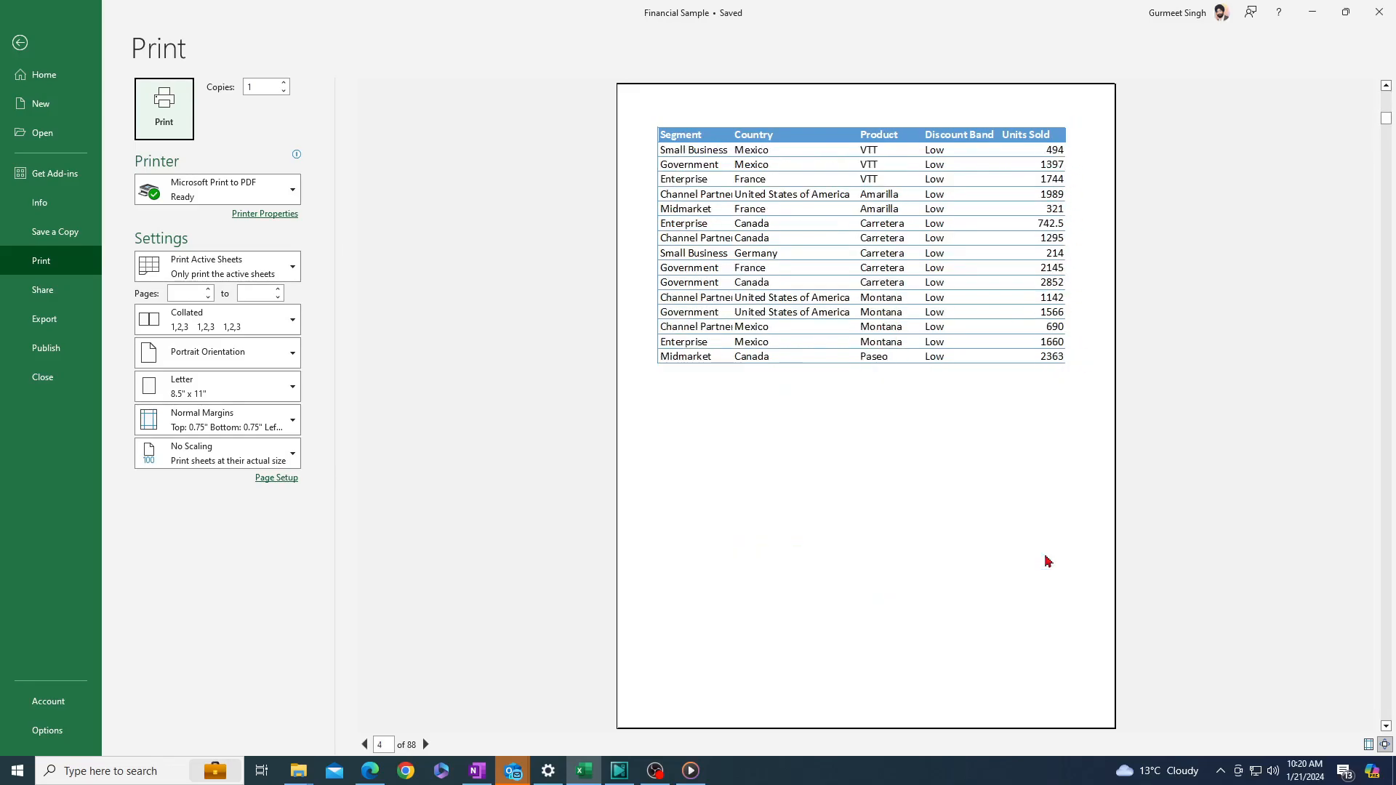
scroll(1047, 561, "up", 2)
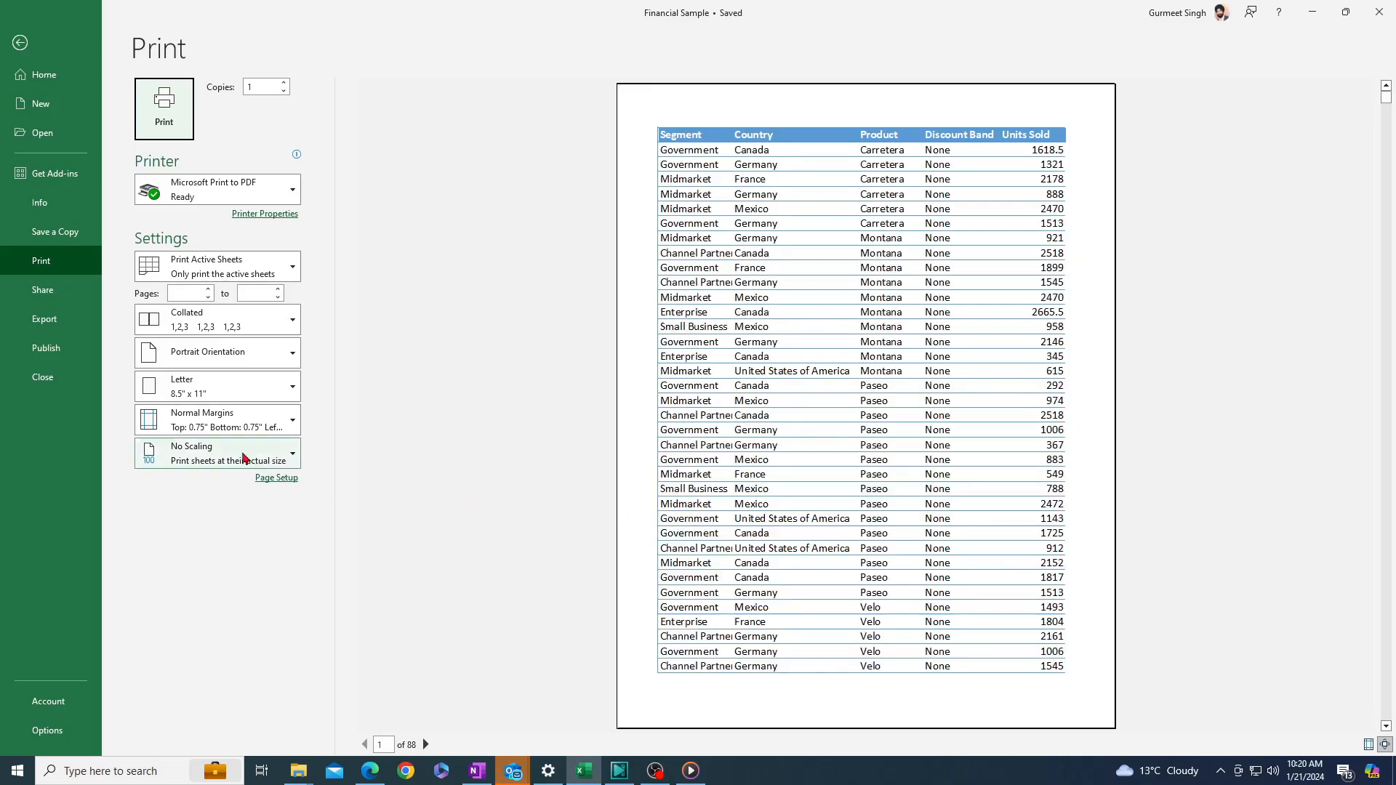
Step: Try the print scaling option Fit Sheet on One Page, followed by Fit All Columns on One Page
left_click(244, 458)
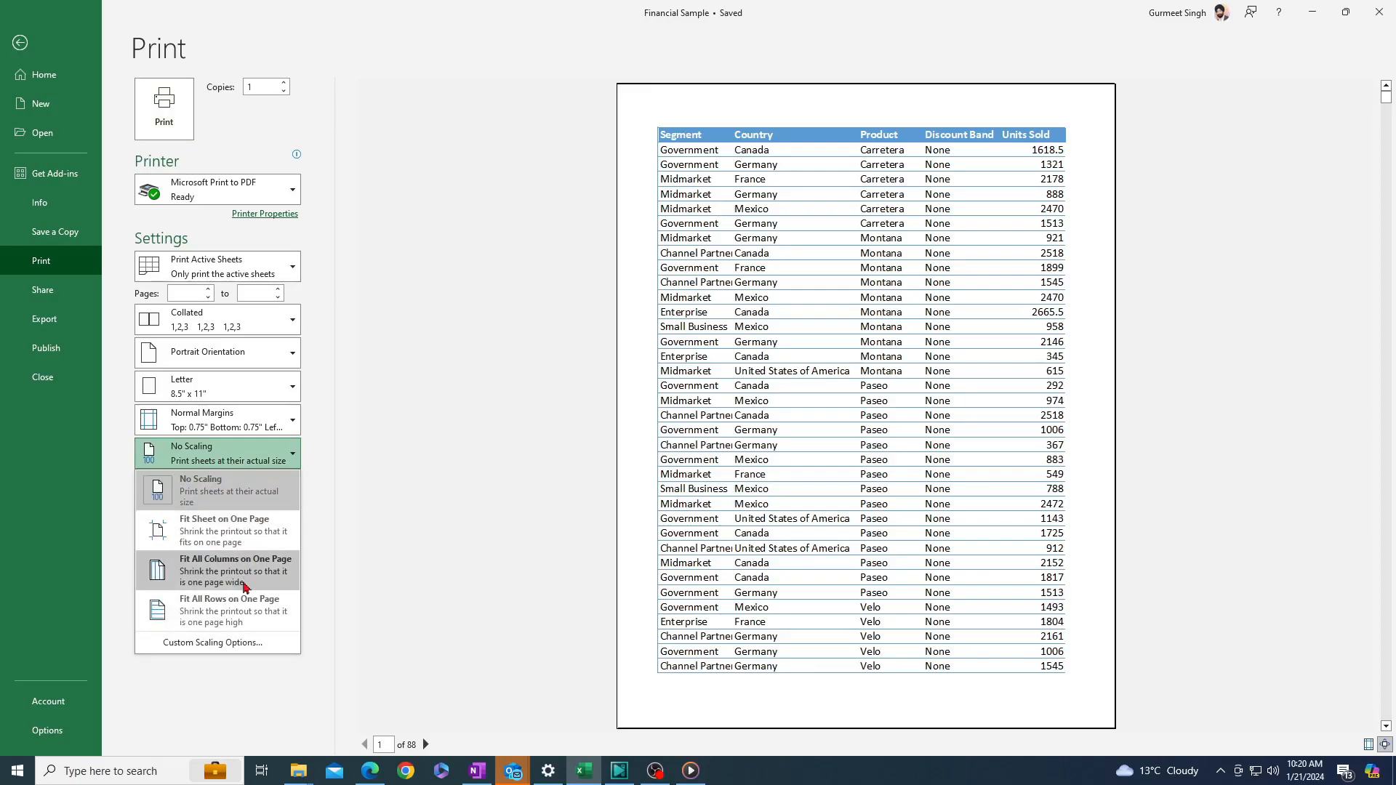
left_click(241, 539)
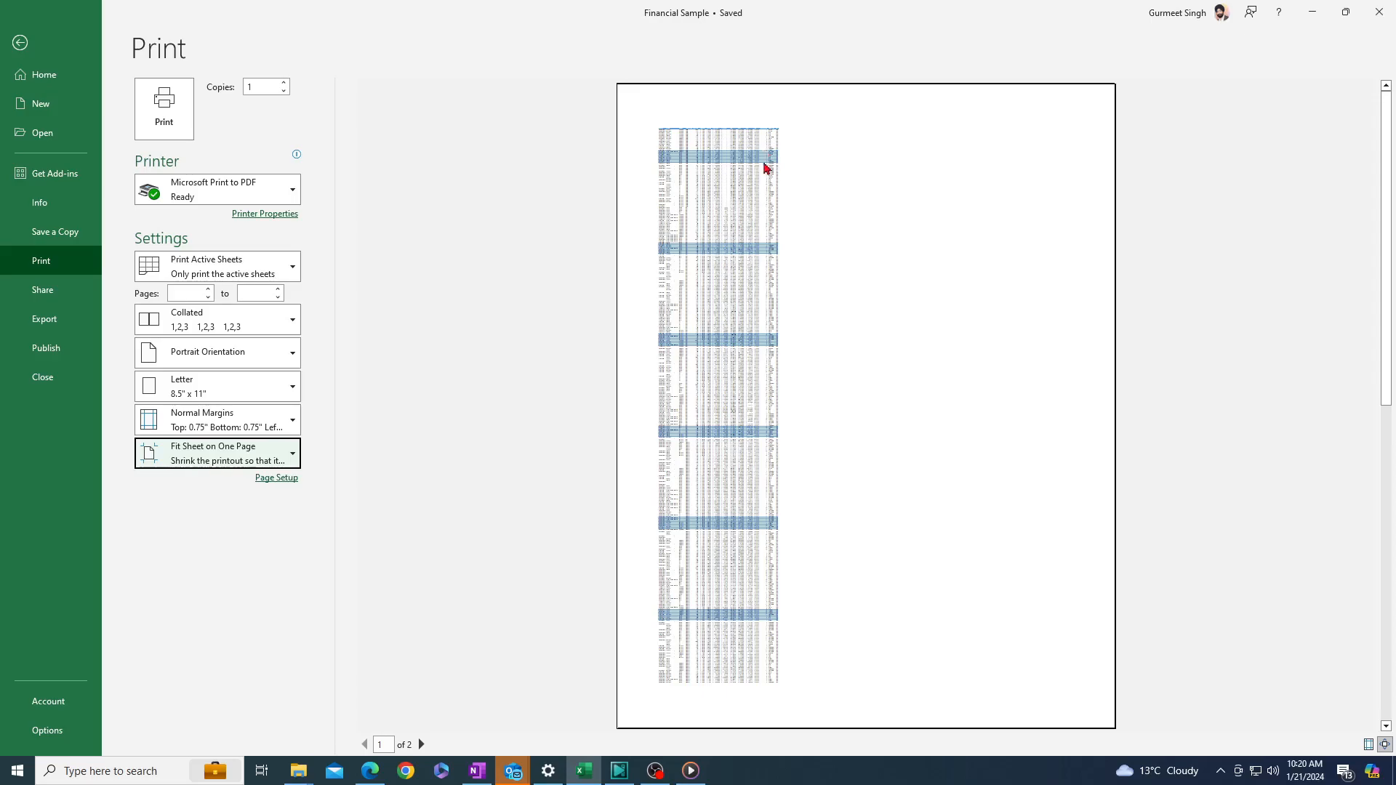
left_click(274, 452)
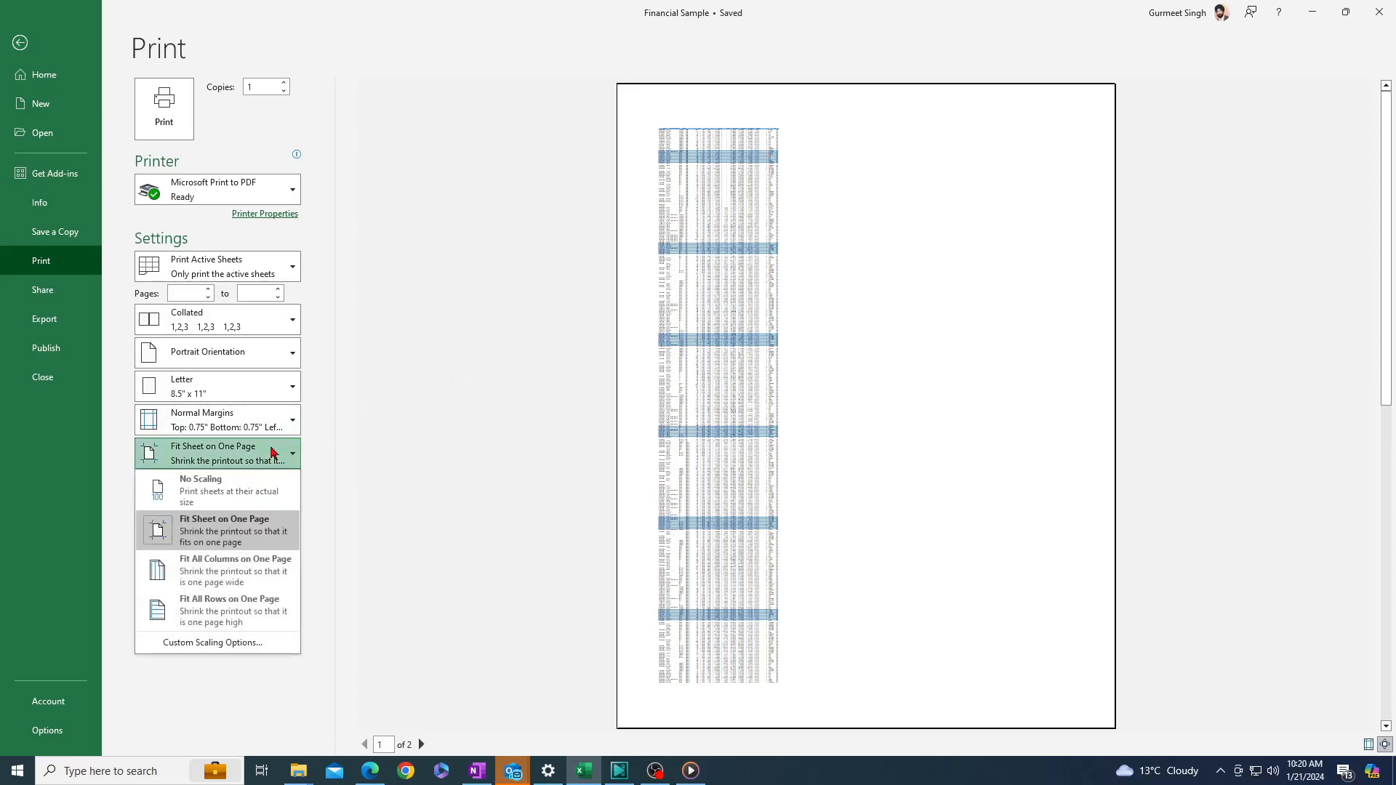
left_click(248, 578)
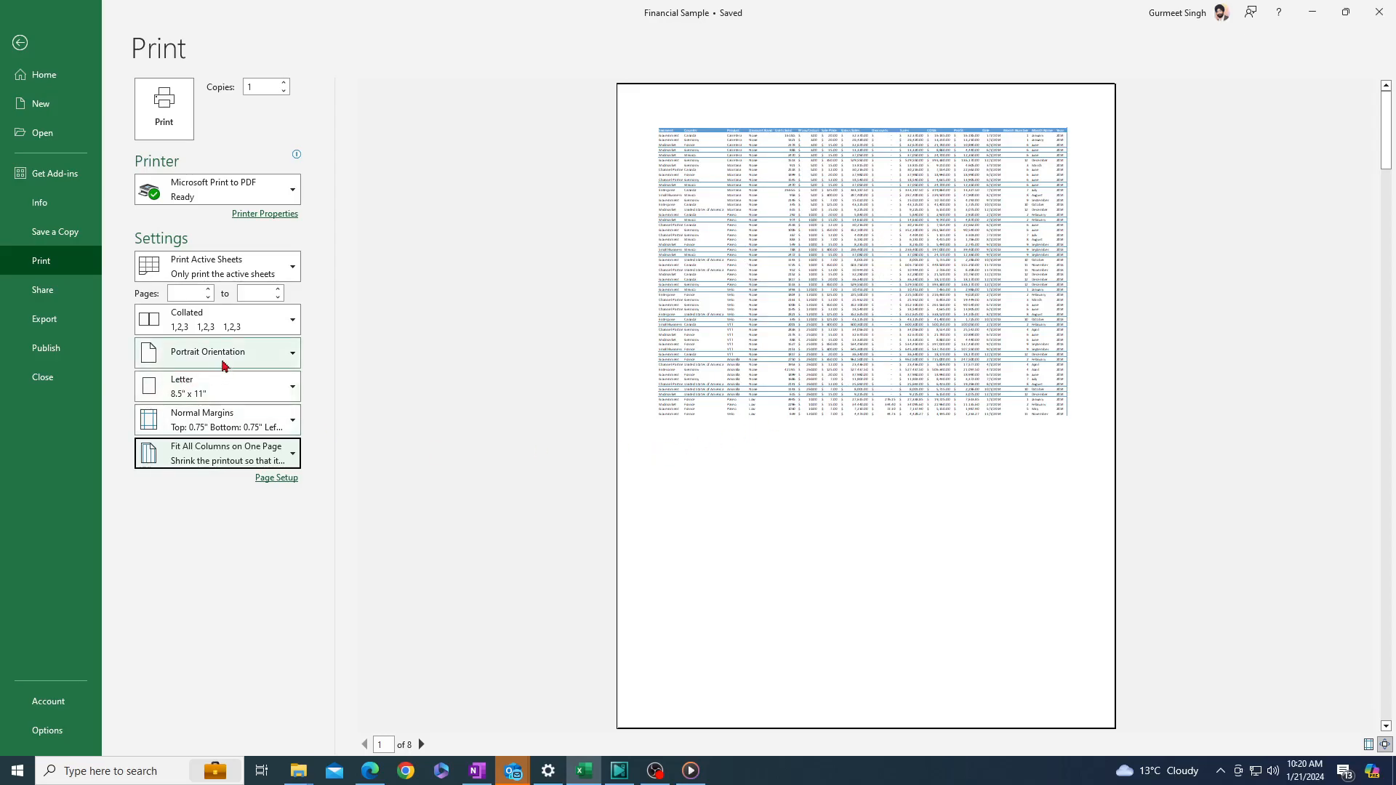
Step: Set the print paper size to Tabloid 11" x 17" and the orientation to landscape
left_click(226, 397)
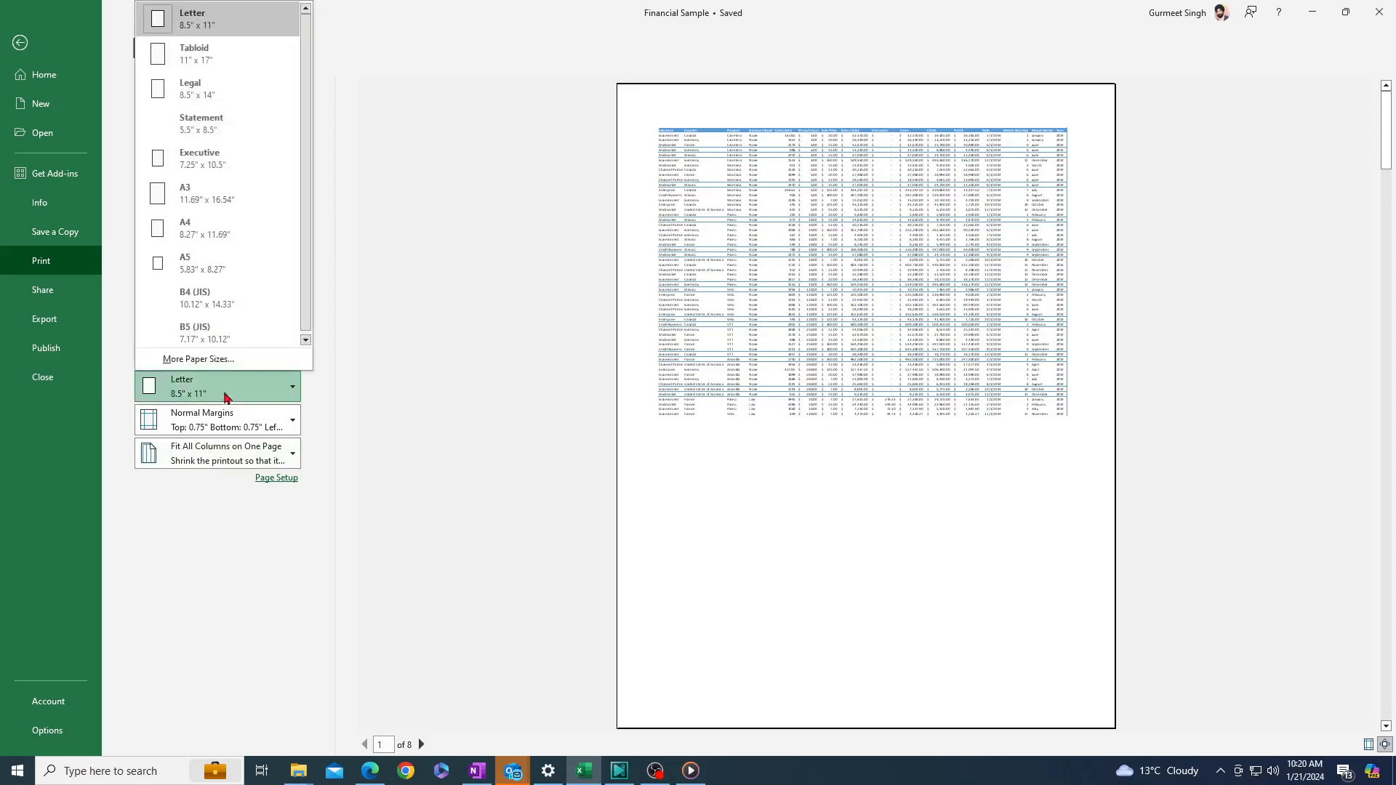
left_click(226, 68)
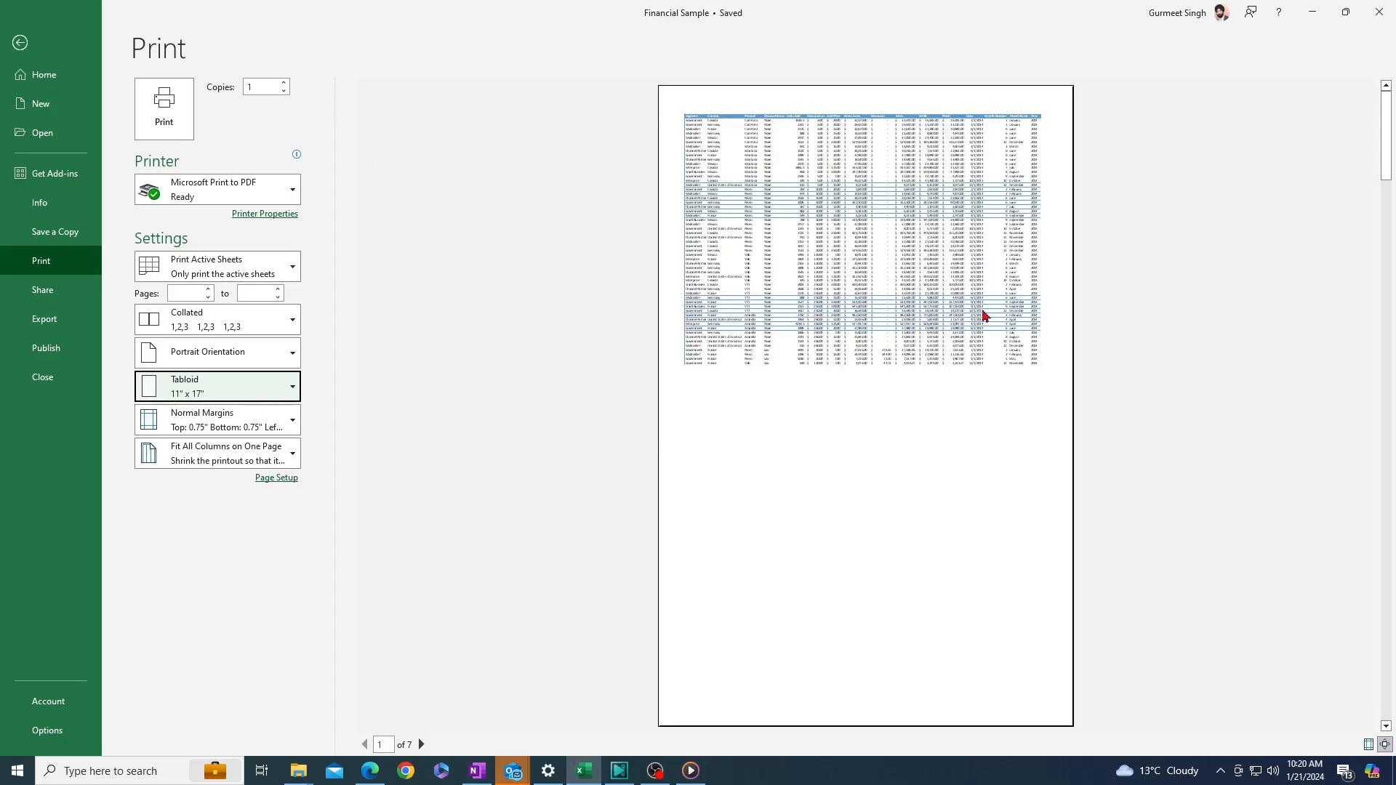
left_click(267, 362)
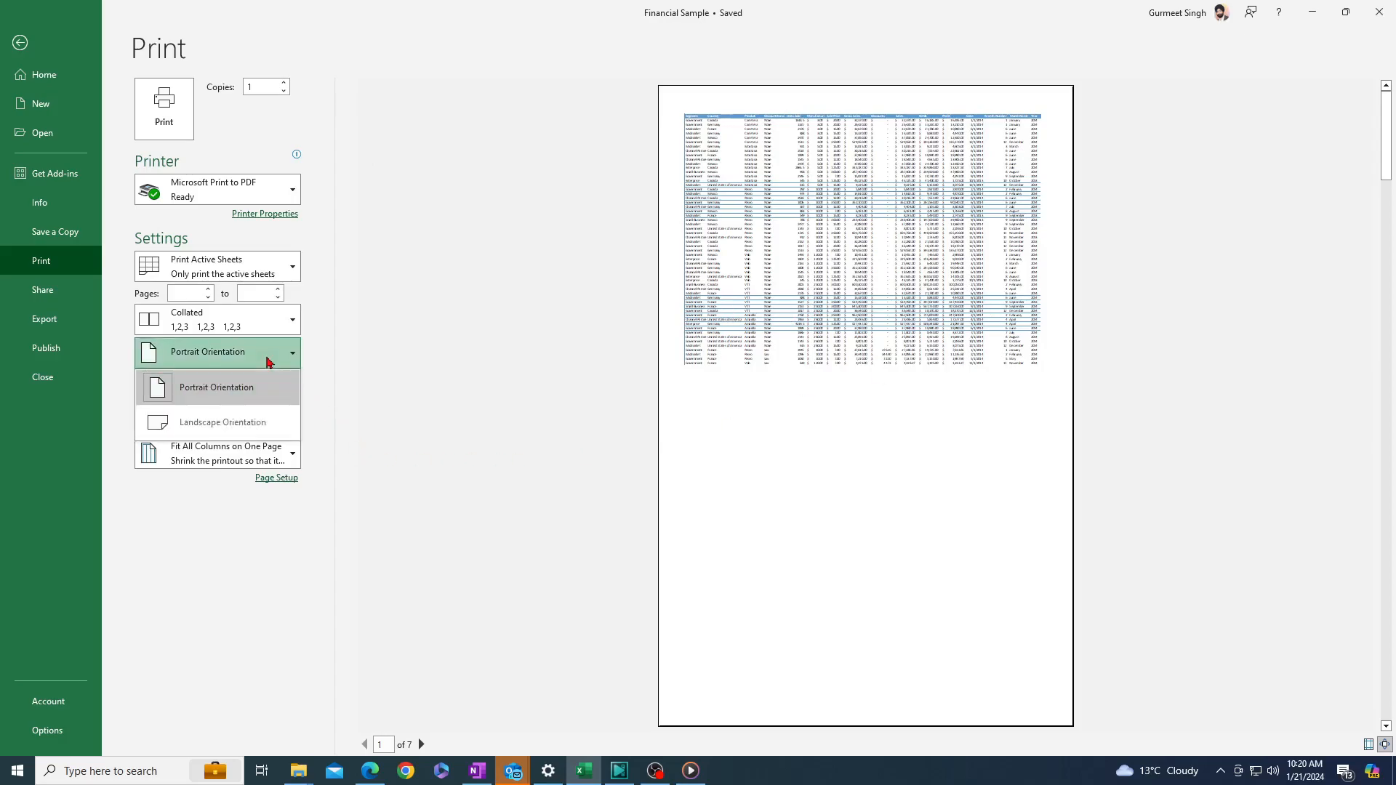
left_click(244, 423)
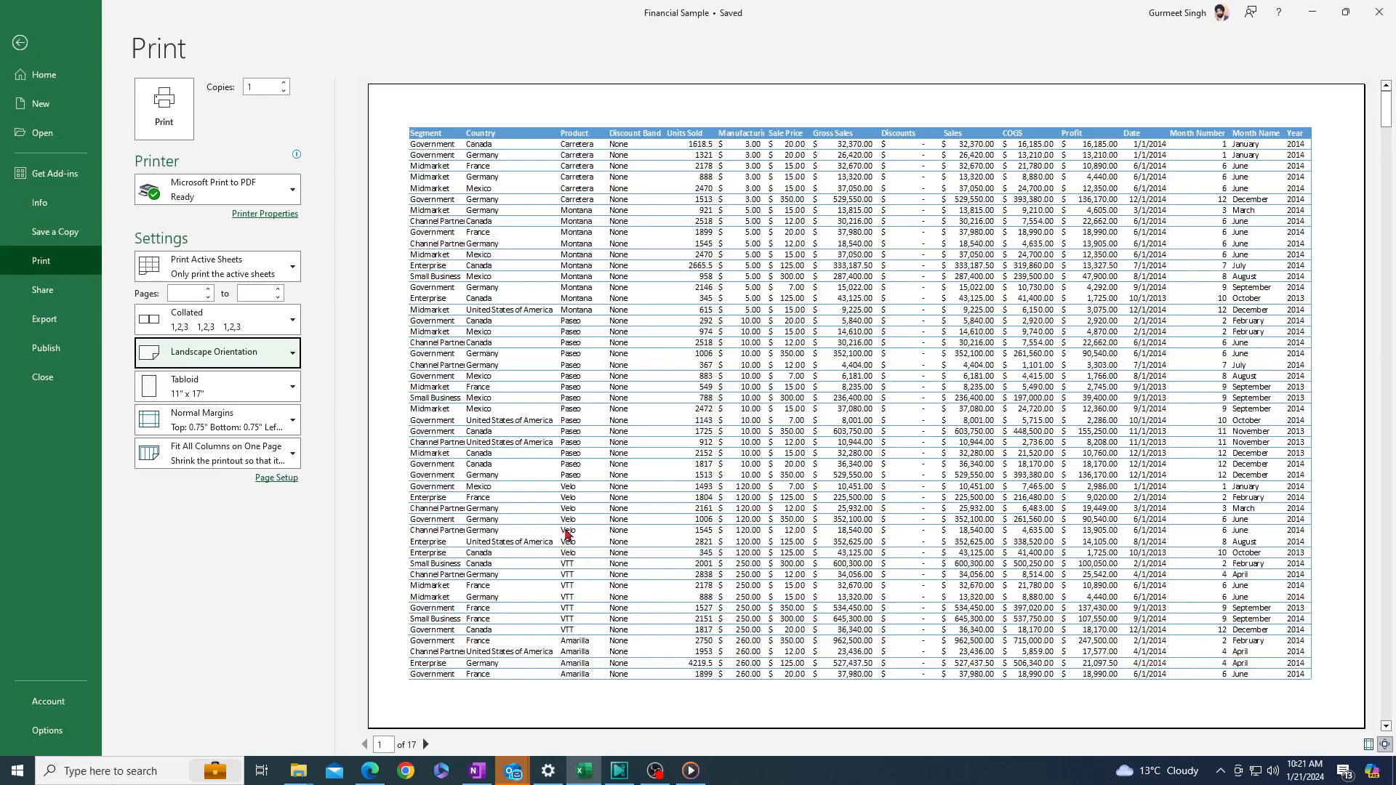
Step: Return the paper size to Letter 8.5" x 11" and the page orientation to portrait
left_click(227, 402)
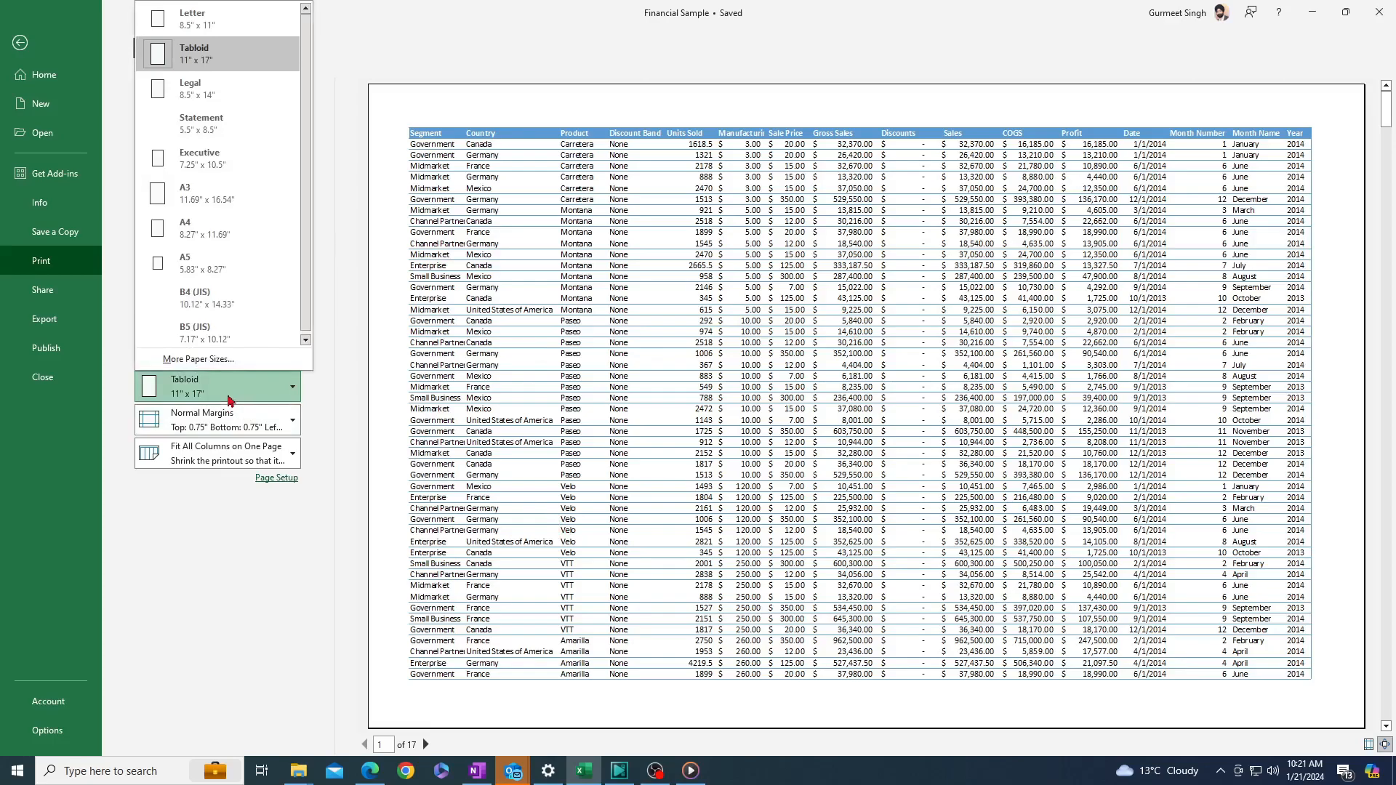
left_click(260, 22)
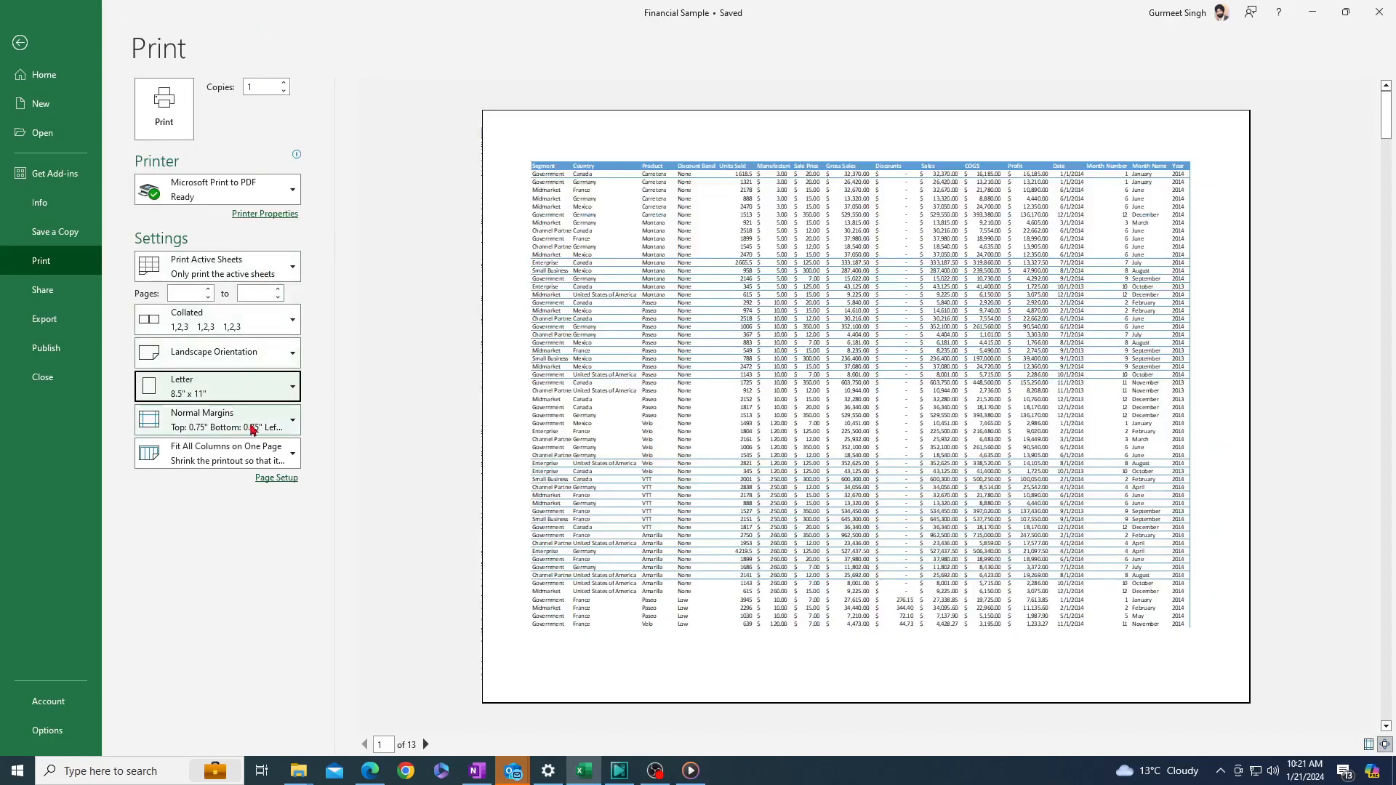
left_click(261, 362)
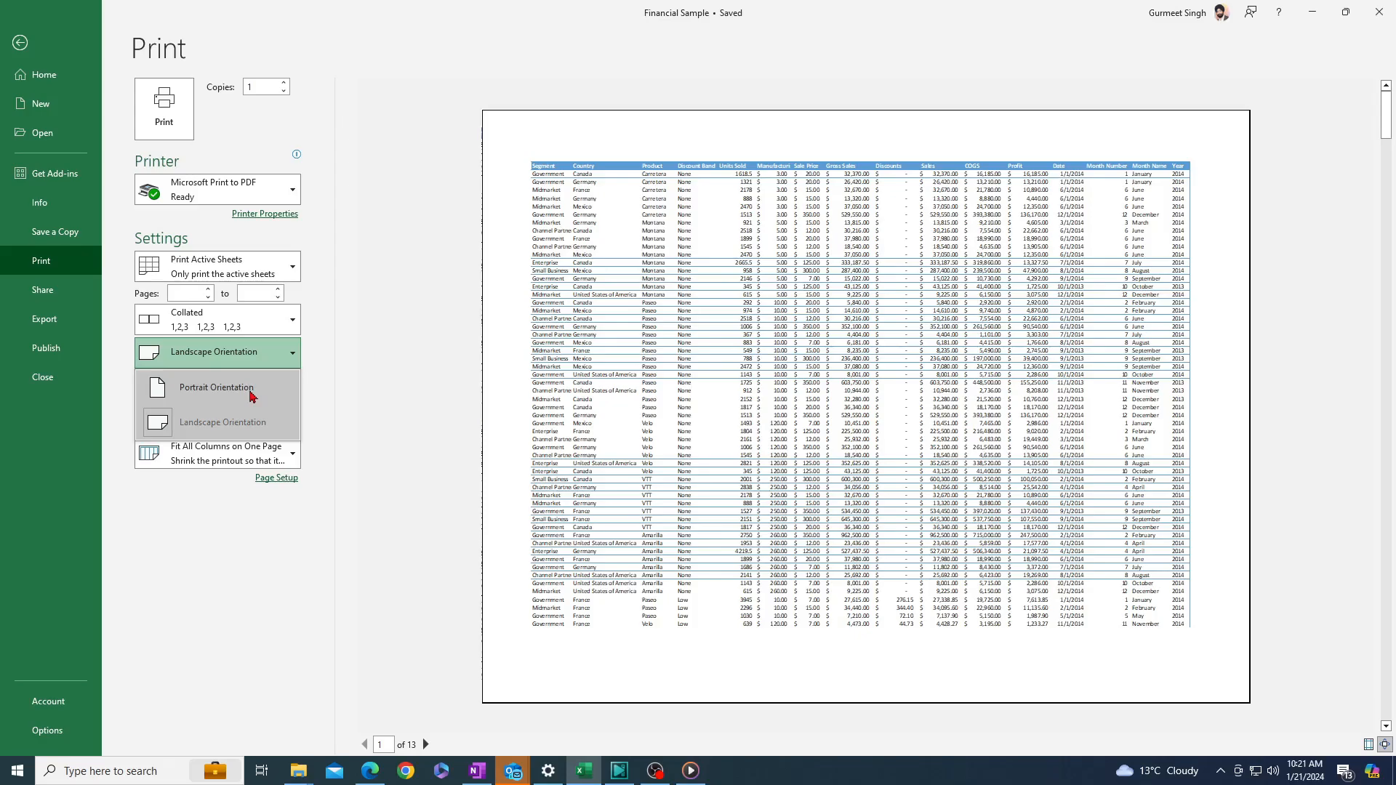
left_click(251, 392)
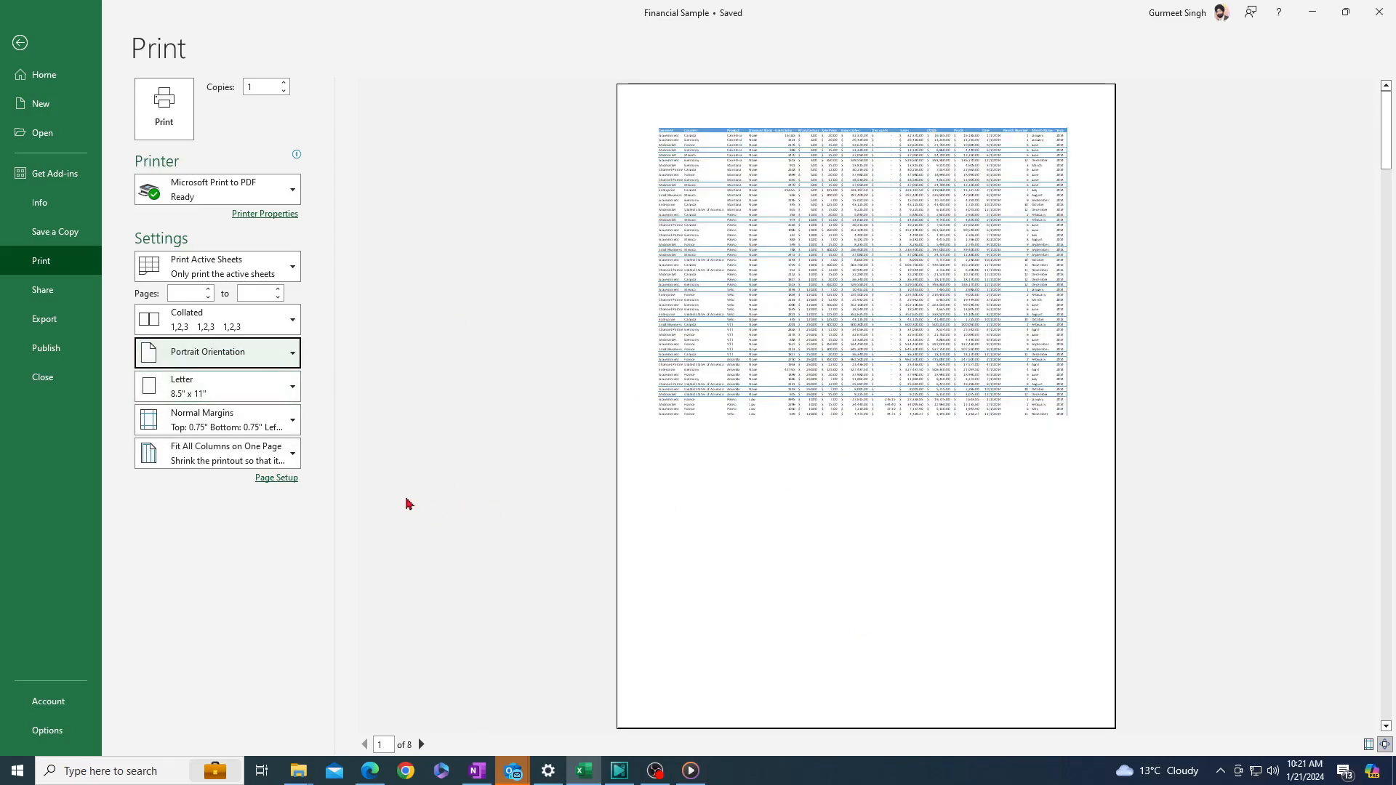
Step: Set the print scaling back to No Scaling and return to the worksheet
left_click(276, 456)
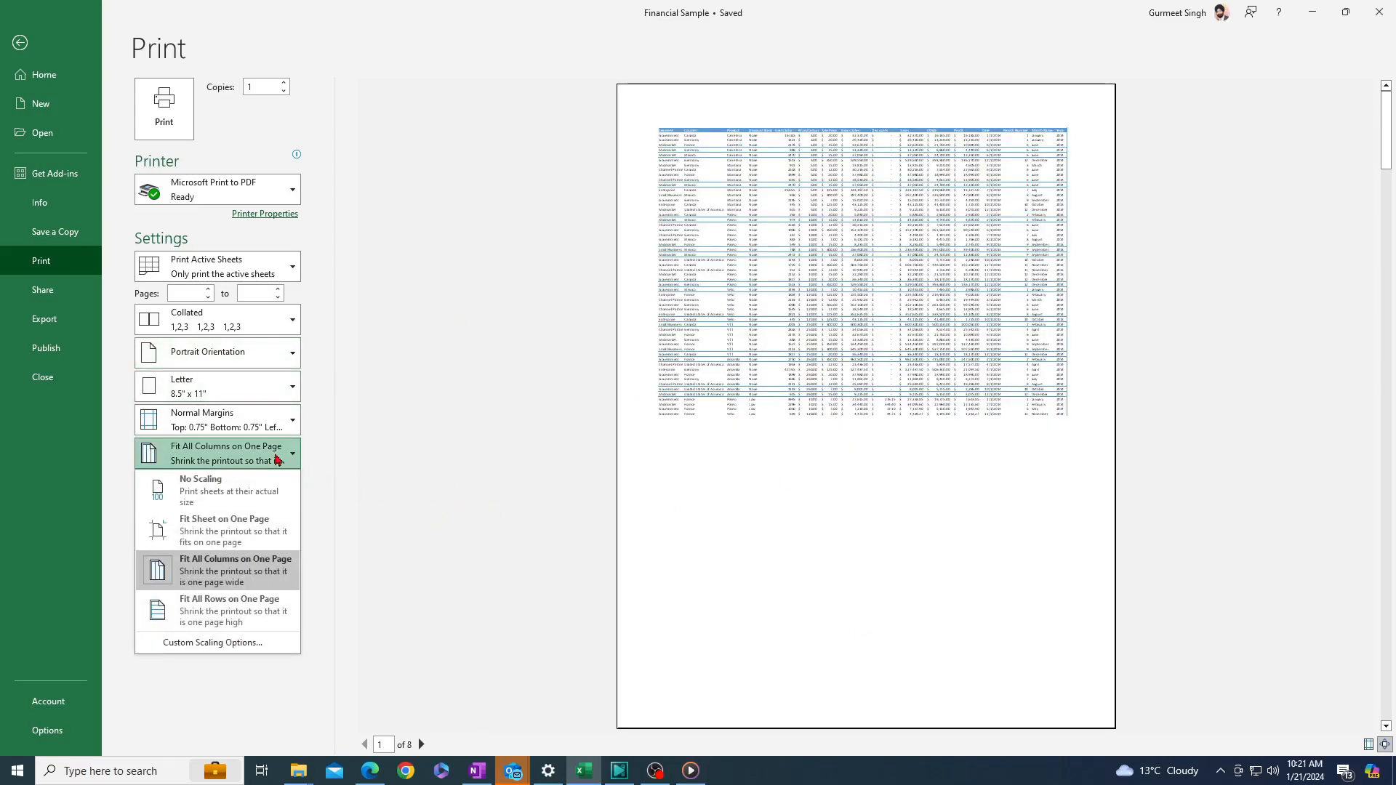
left_click(230, 484)
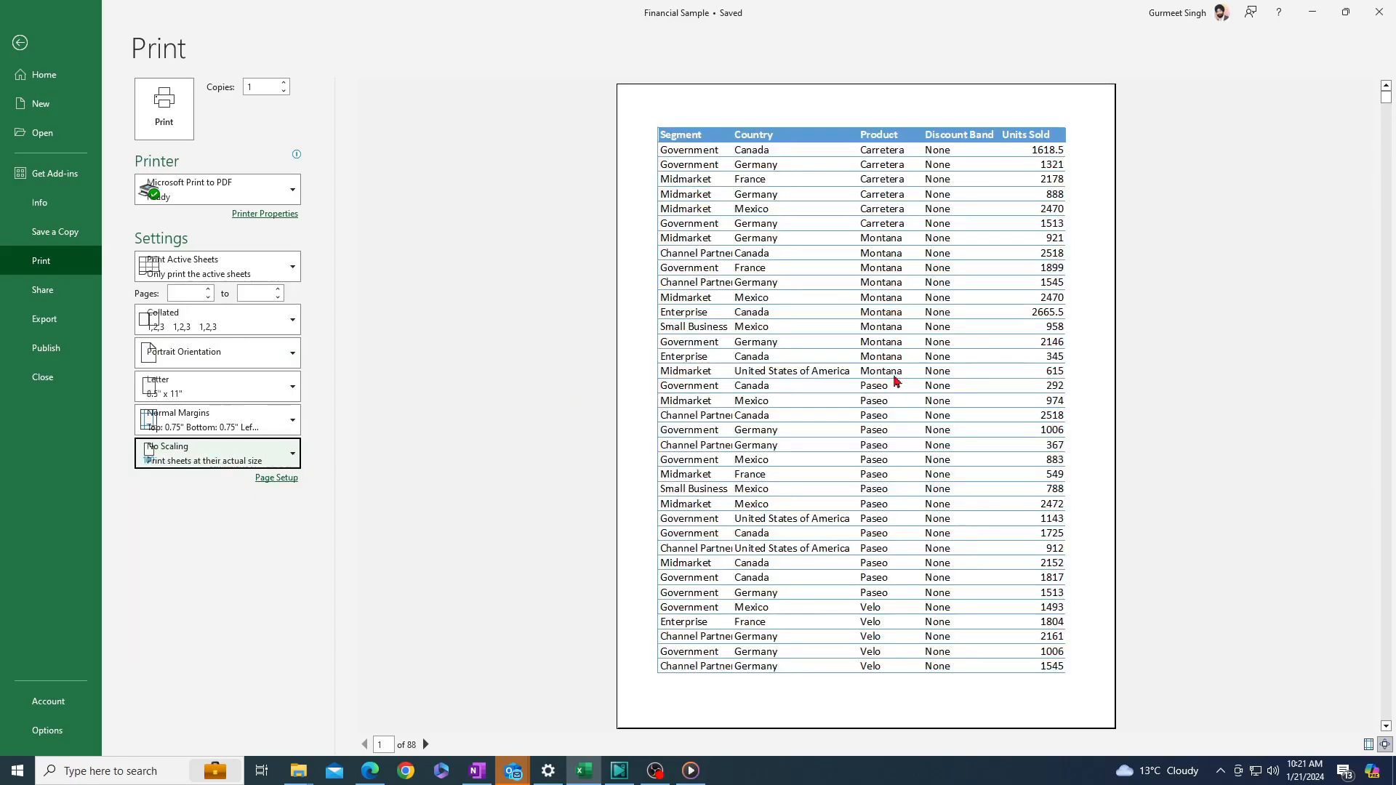
key("Escape")
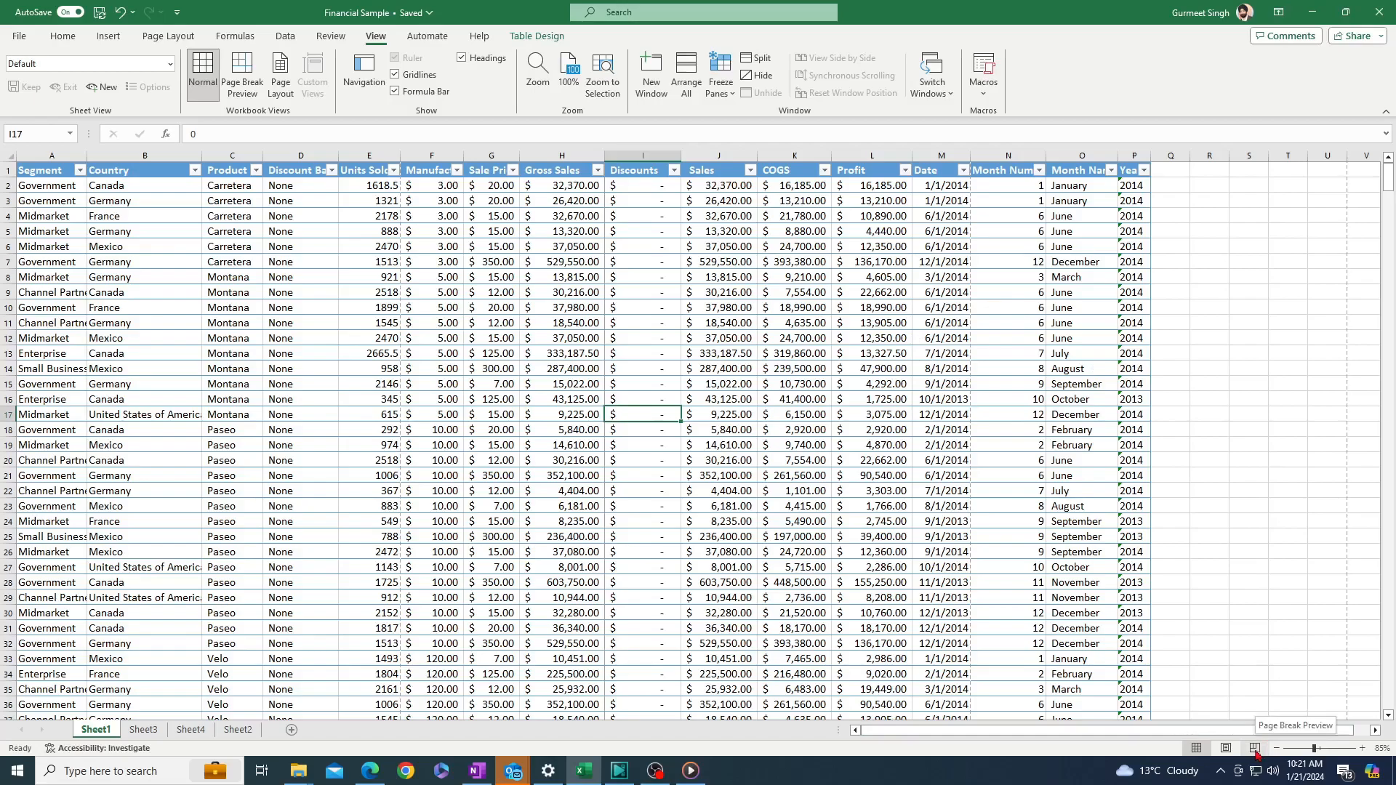
Step: Show Sheet1 in Page Break Preview and compare its page breaks with the print preview
left_click(1255, 749)
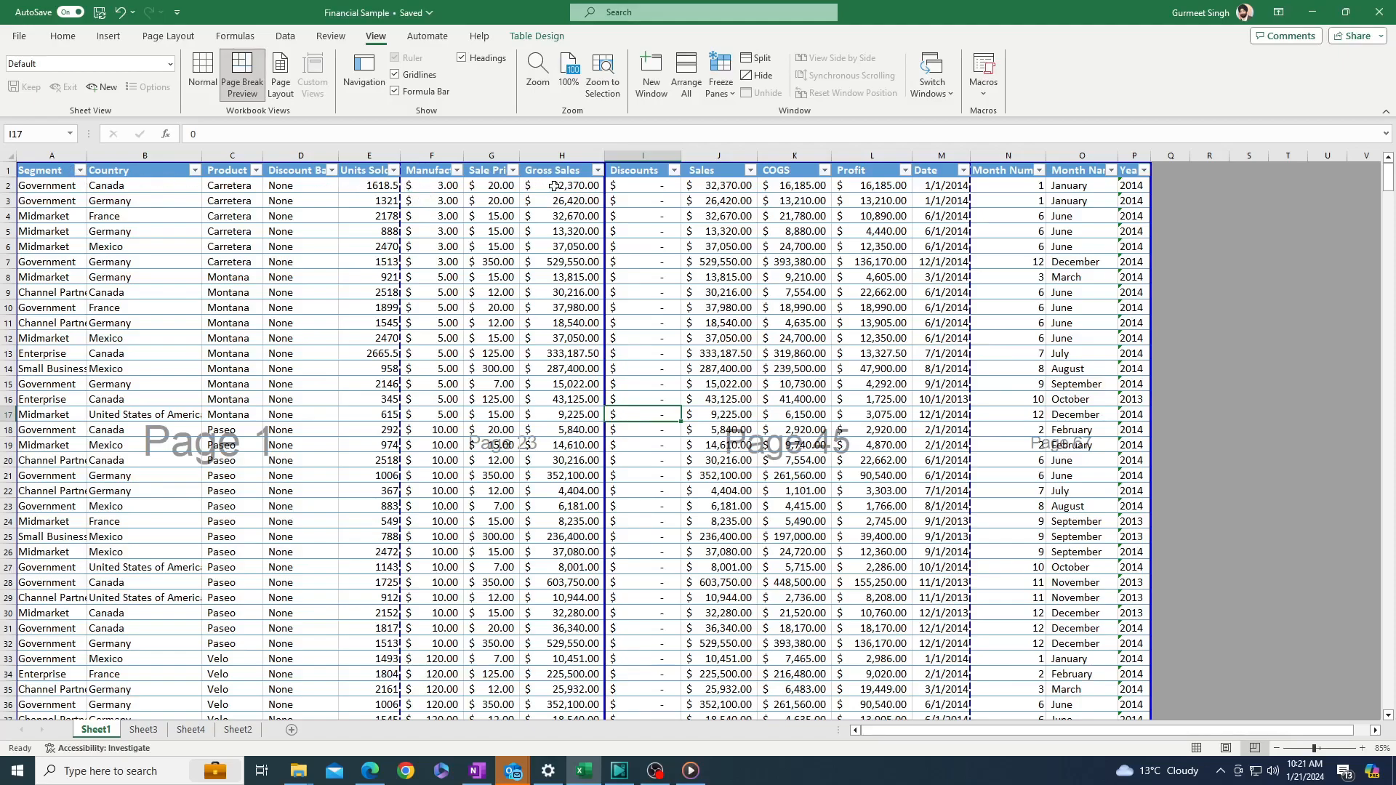
key("ctrl+p")
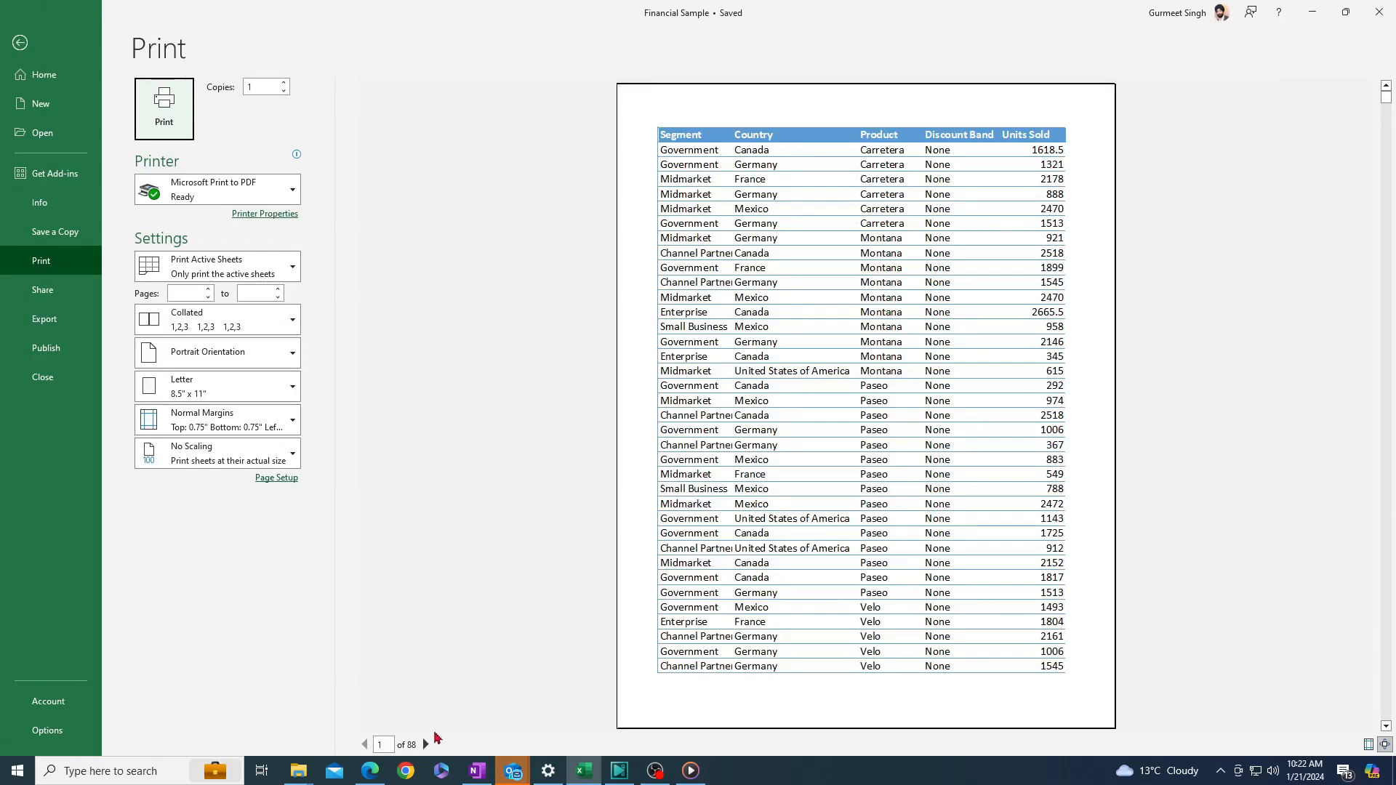
key("Escape")
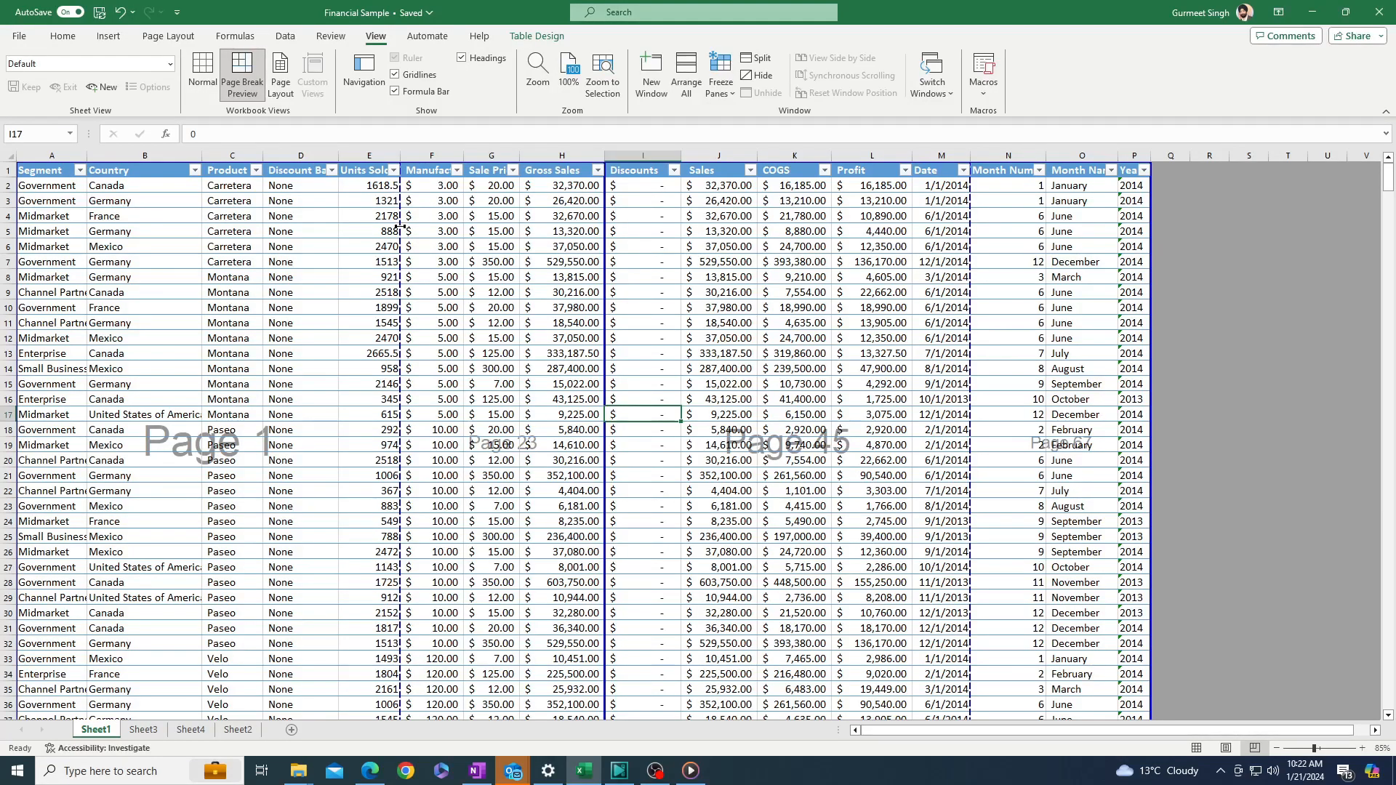
Step: Move the vertical page break after Units Sold to the right edge of Gross Sales and check the print preview
left_click_drag(400, 226, 605, 229)
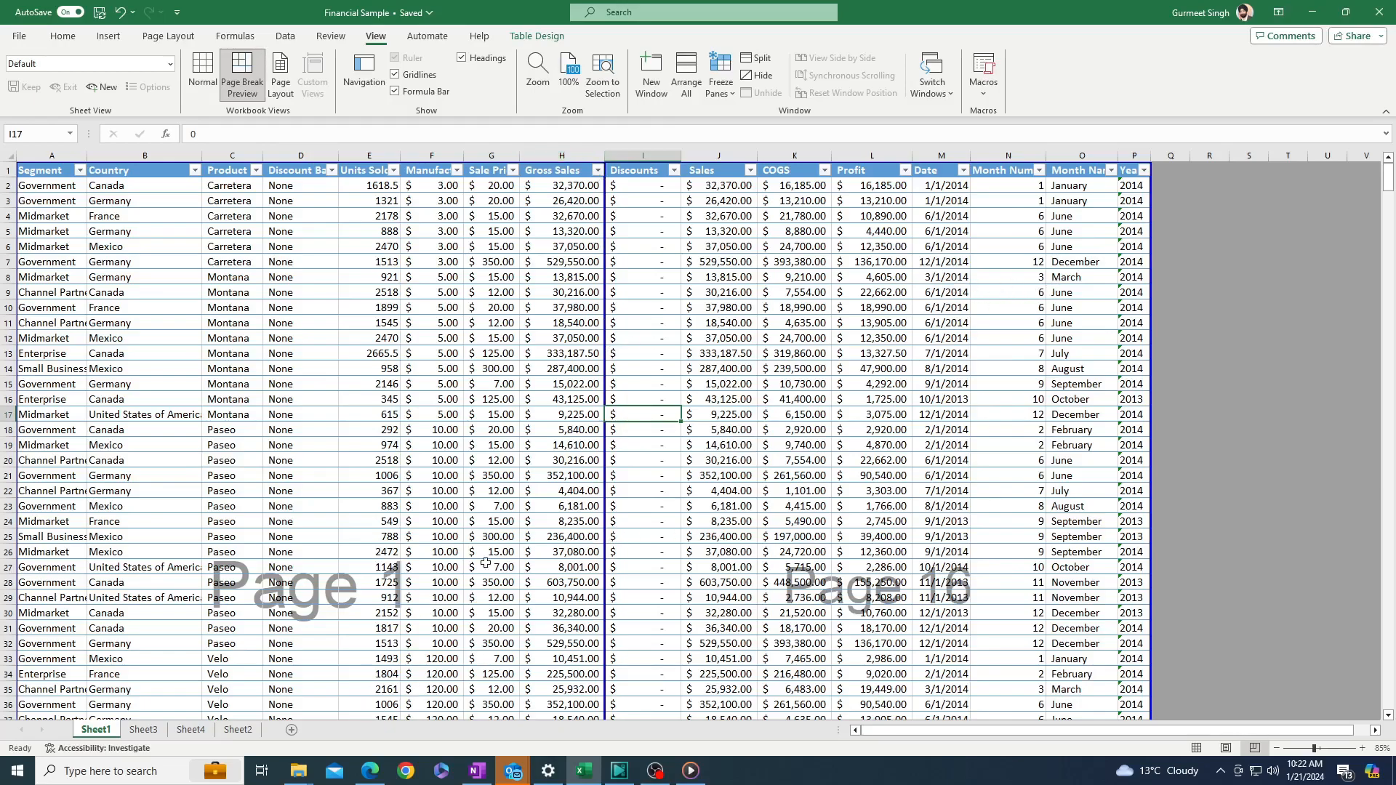
key("ctrl+p")
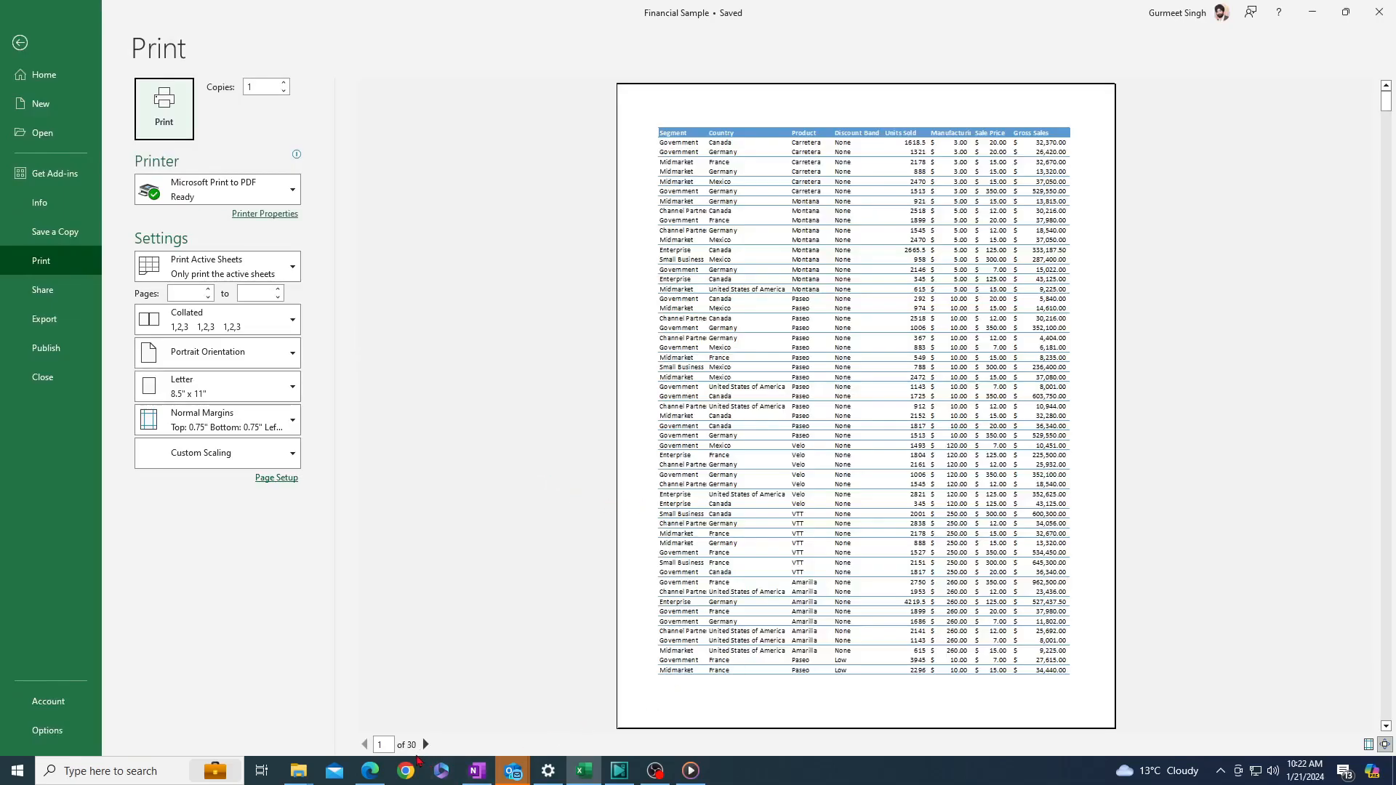
key("Escape")
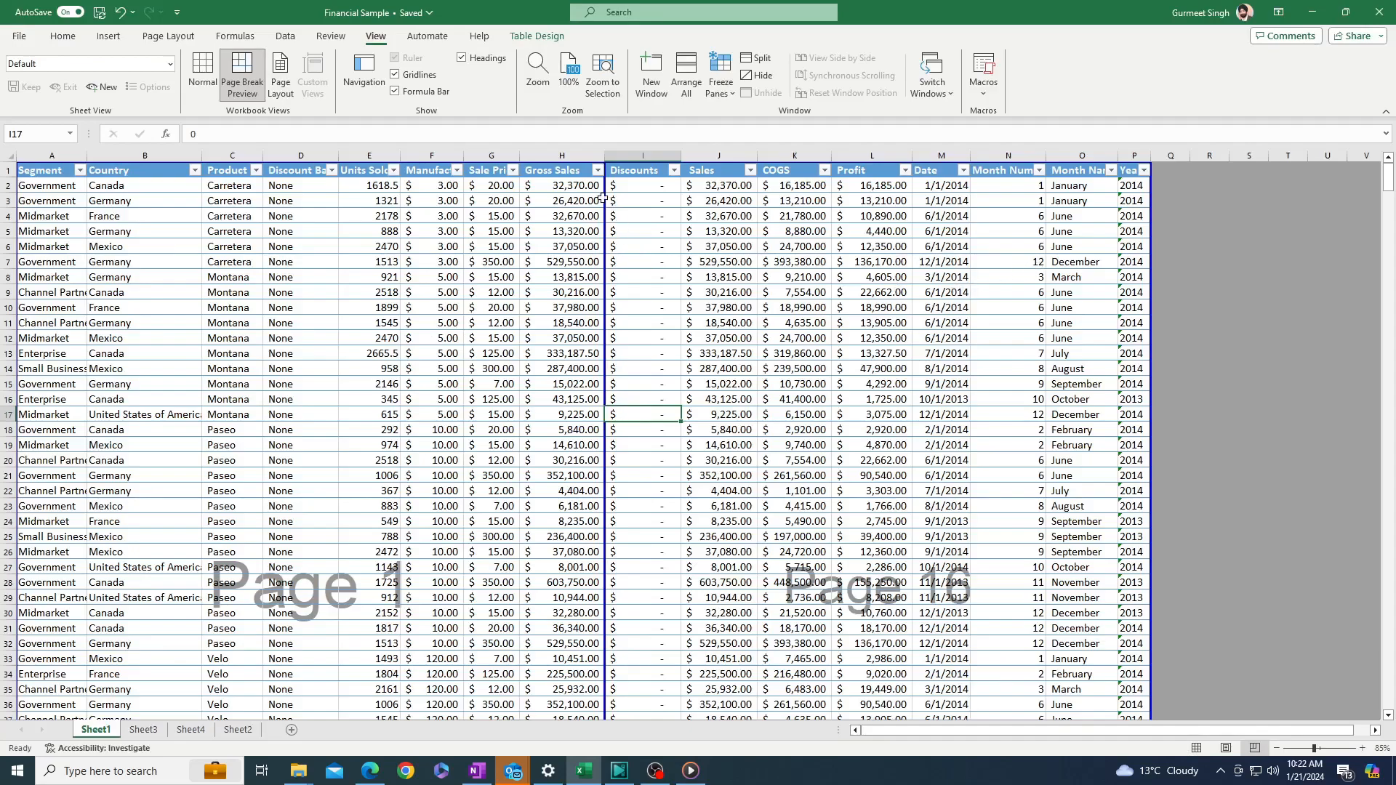
Step: Move the vertical page break to the right edge of Sale Price, then back to the right edge of Gross Sales
left_click_drag(604, 196, 499, 196)
left_click_drag(1045, 210, 1118, 209)
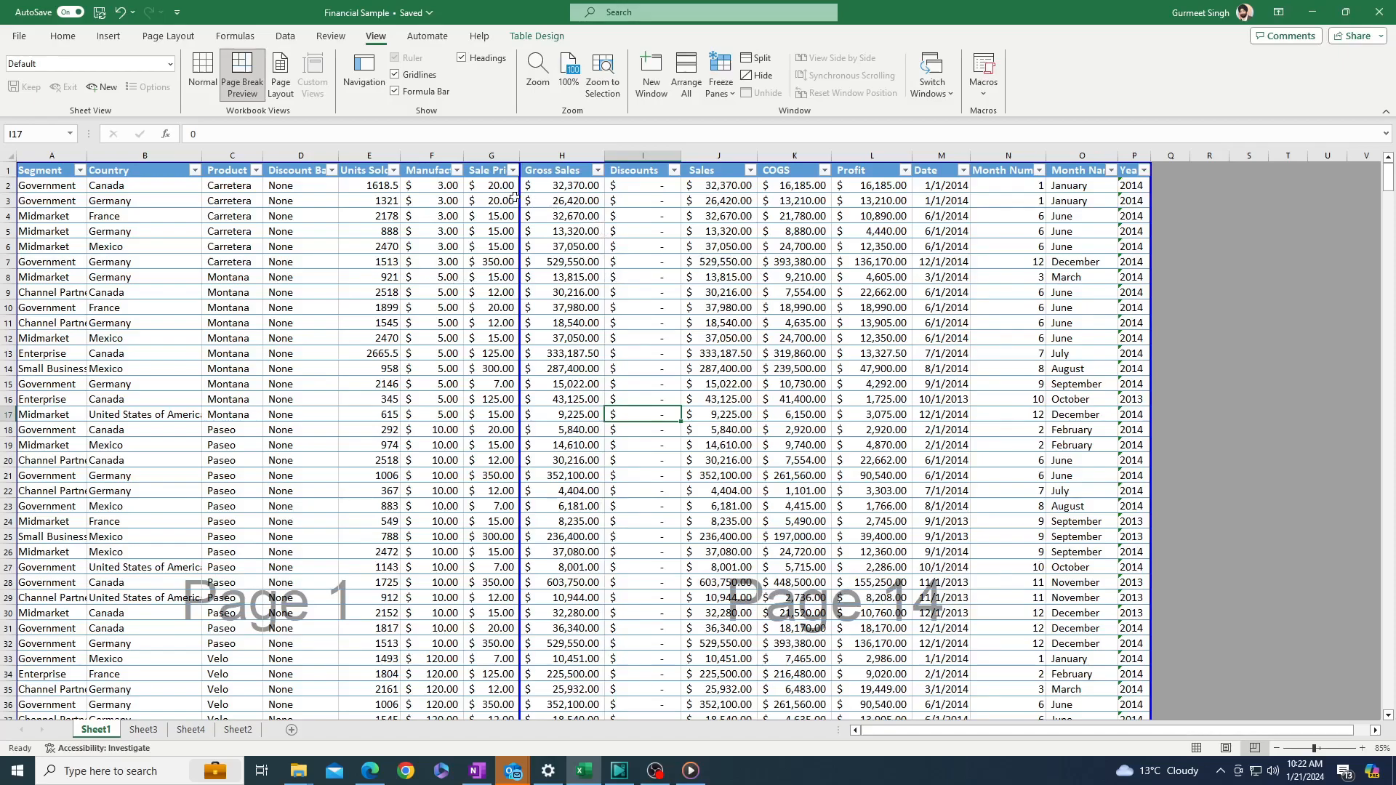
left_click_drag(514, 197, 632, 257)
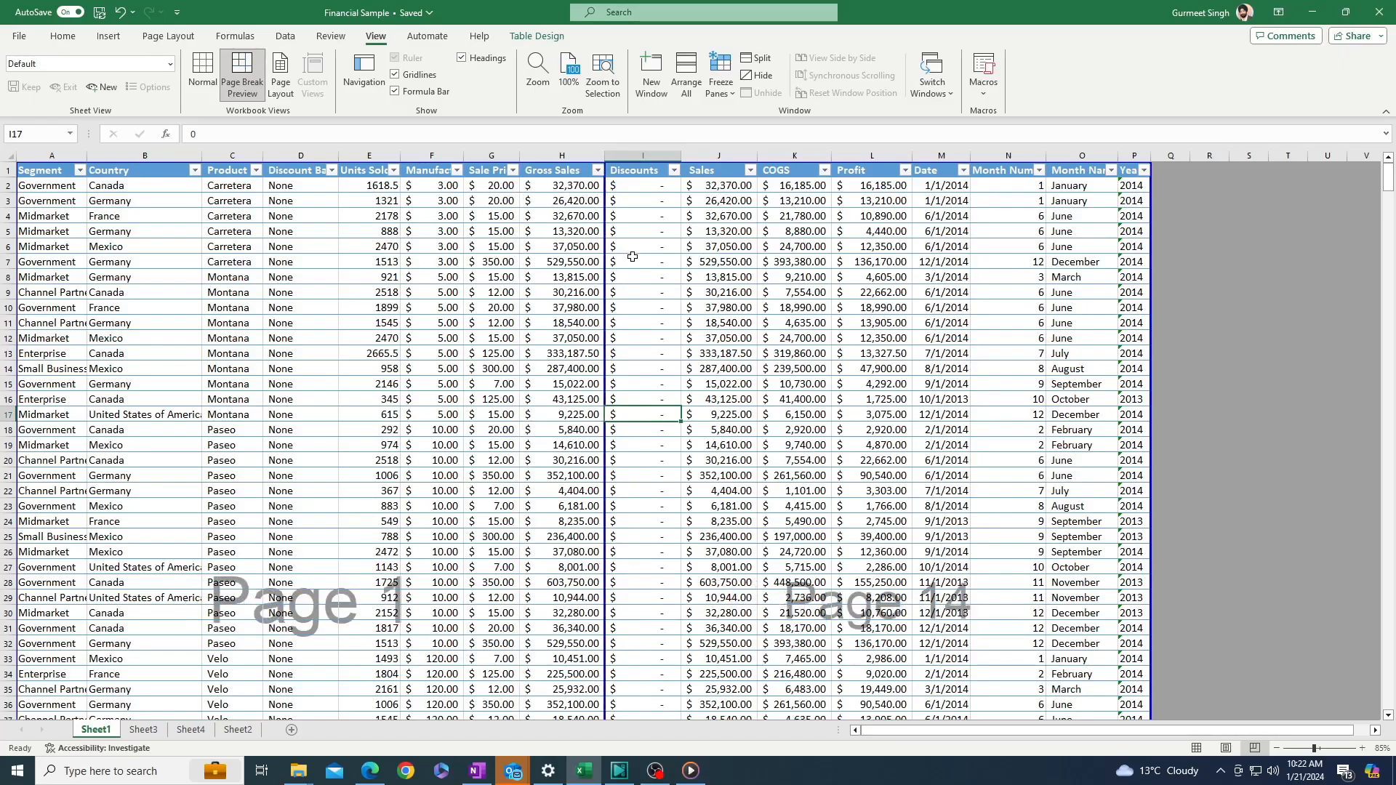
Step: Move the first horizontal page break up so that page 1 ends after row 54
scroll(622, 373, "down", 4)
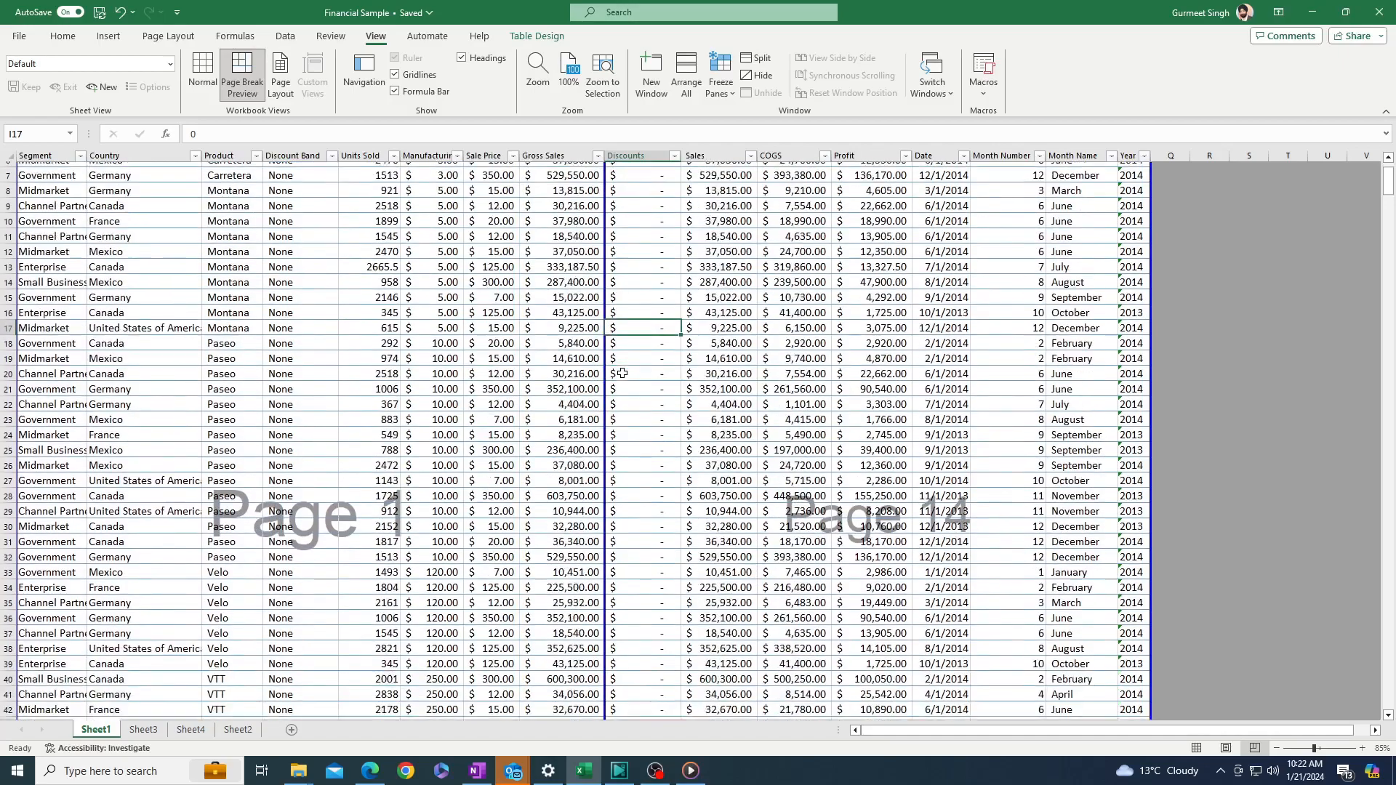
scroll(623, 373, "down", 7)
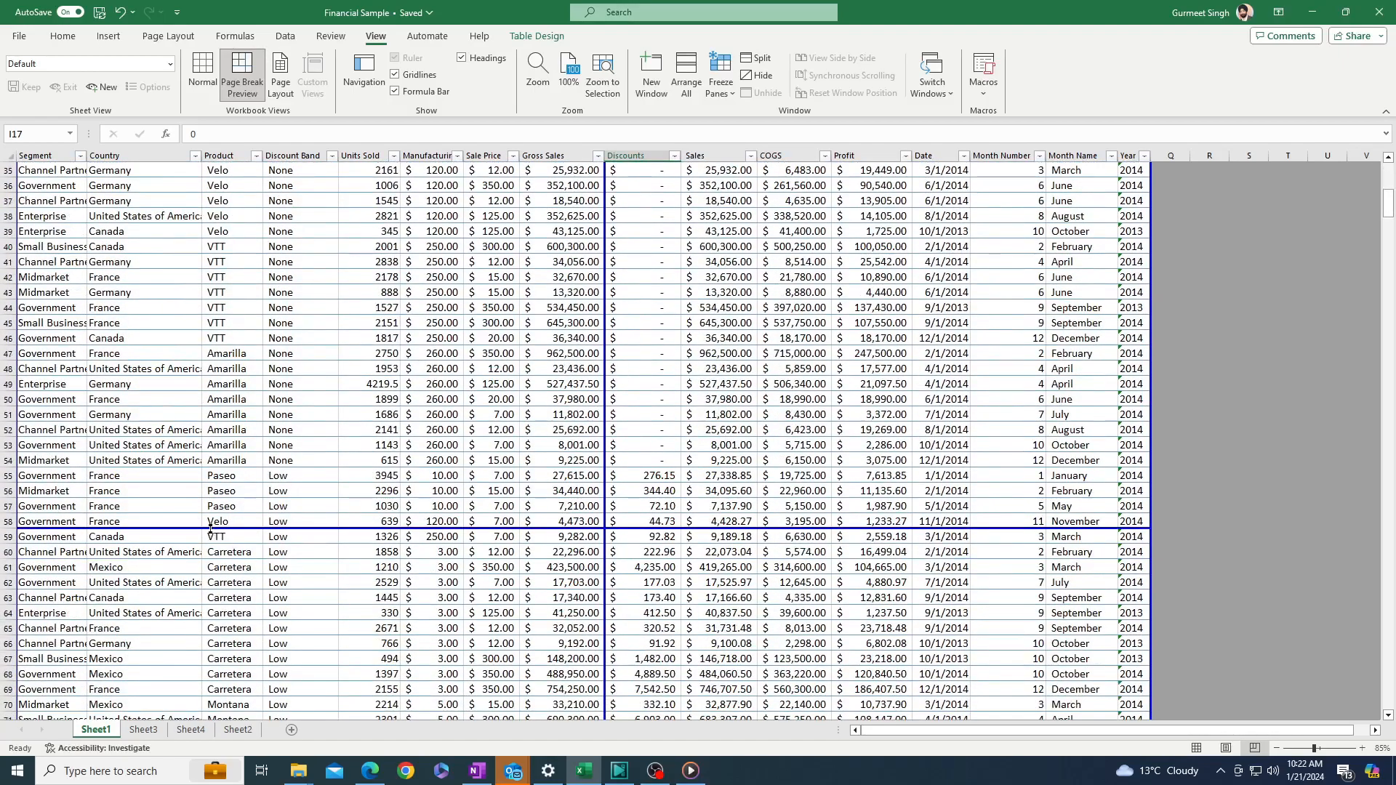
left_click_drag(129, 529, 129, 468)
Step: Move the second horizontal page break down so that page 2 ends after row 112
scroll(199, 551, "down", 10)
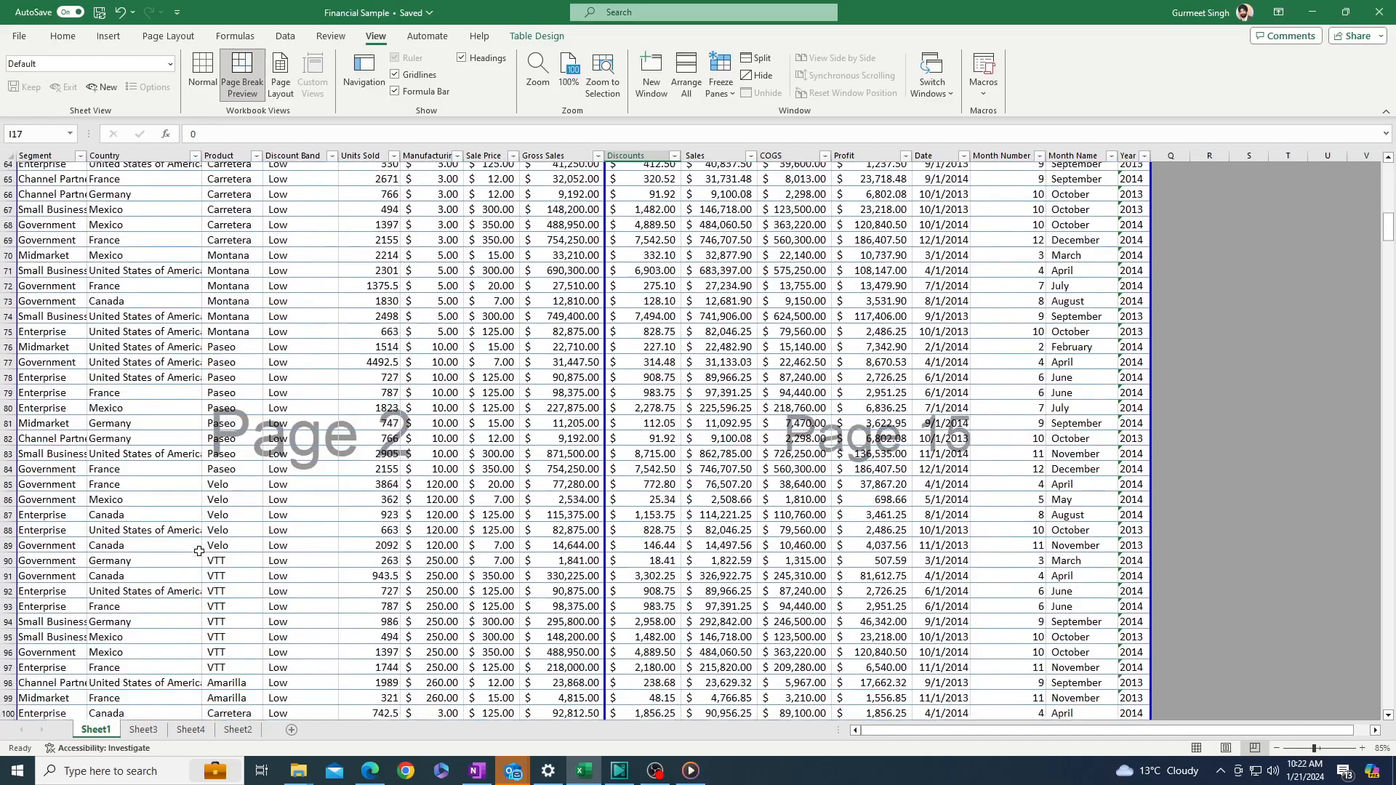
scroll(199, 550, "down", 5)
left_click_drag(170, 628, 170, 673)
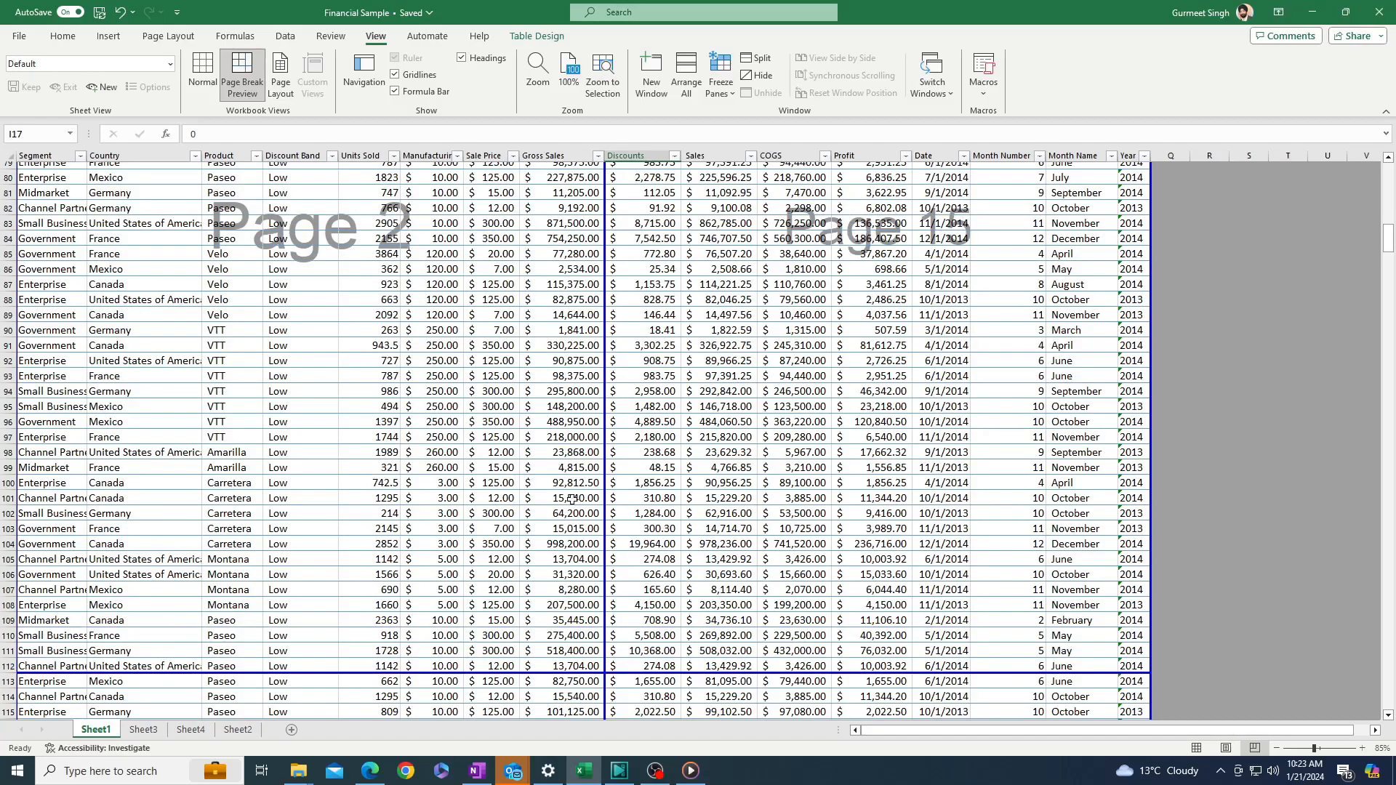
Step: Review the rows around the second page break and switch the sheet to Page Layout view
scroll(552, 512, "up", 2)
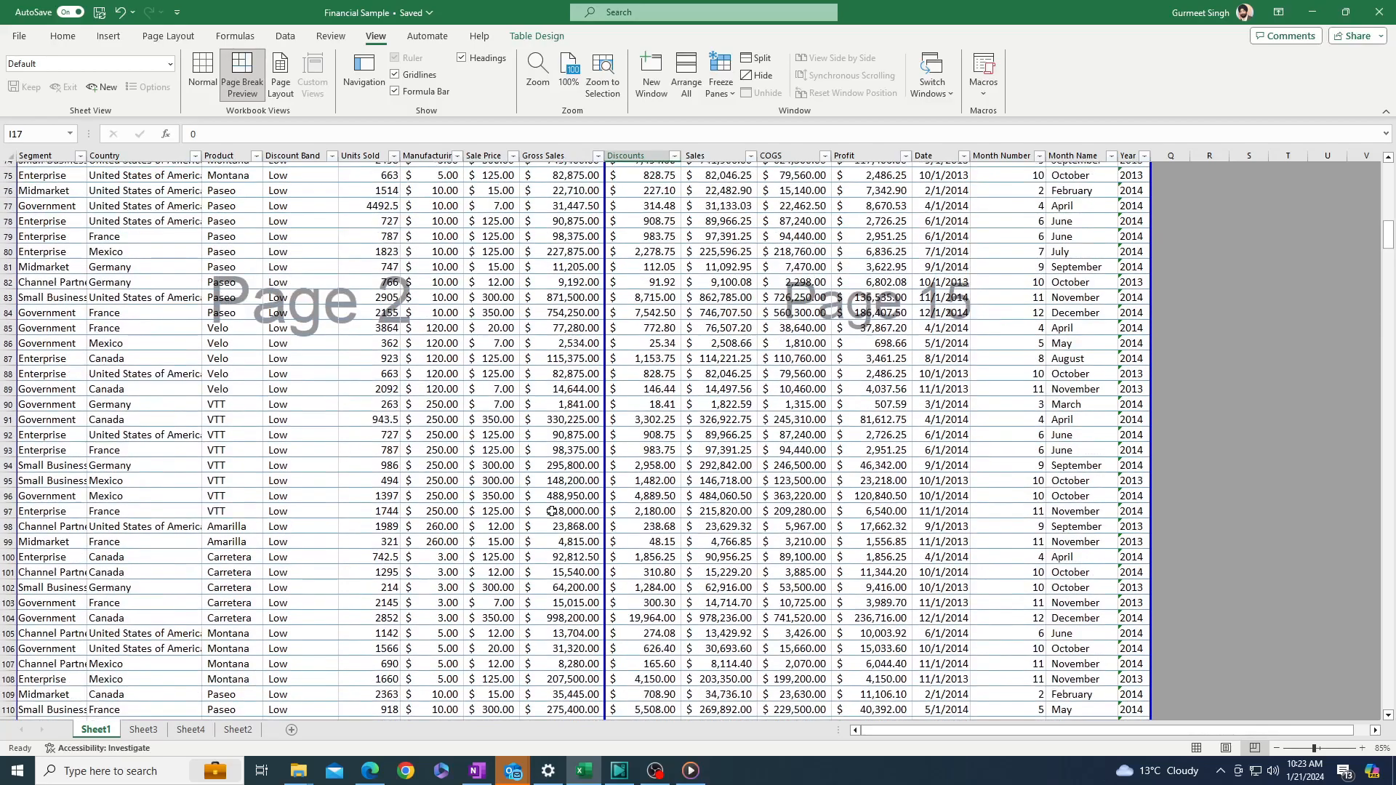
scroll(942, 372, "down", 5)
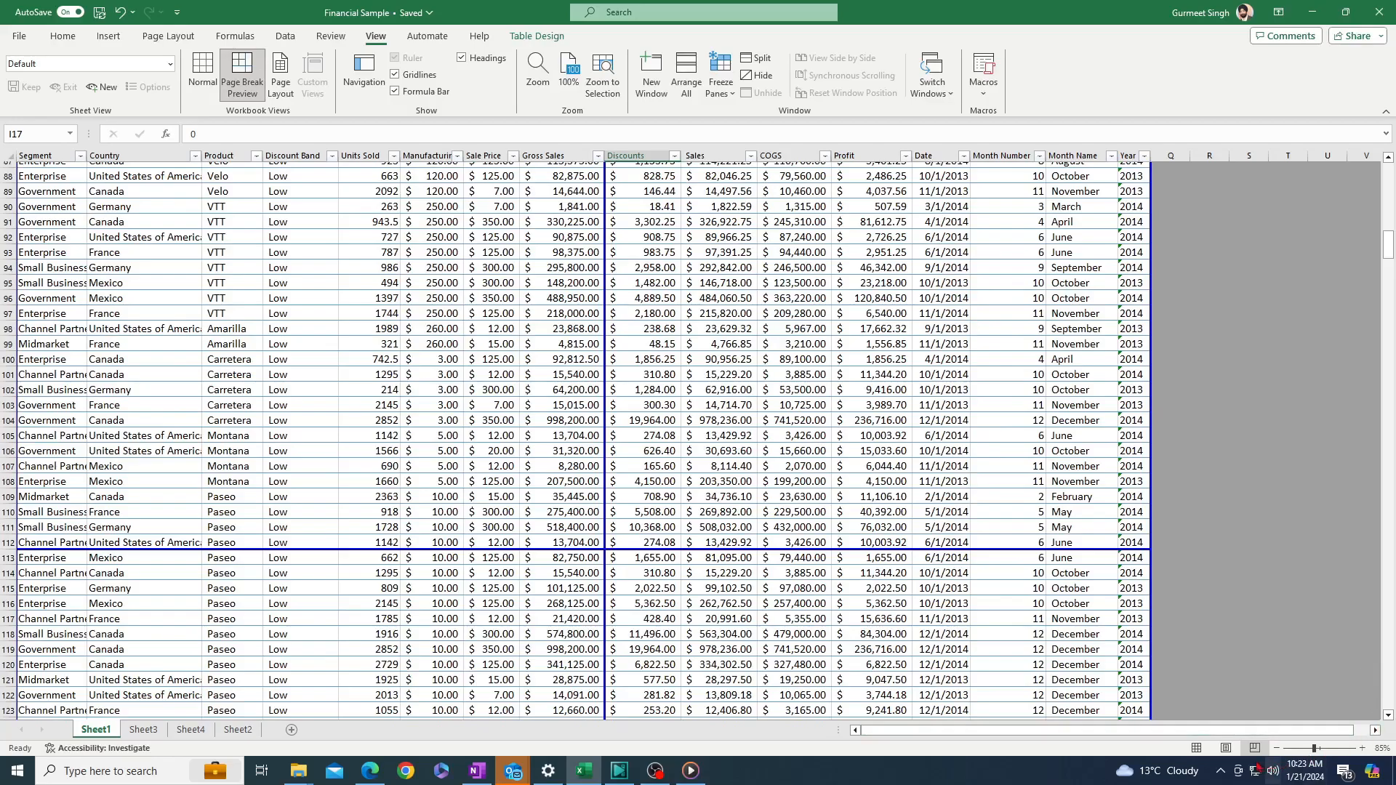
left_click(1227, 748)
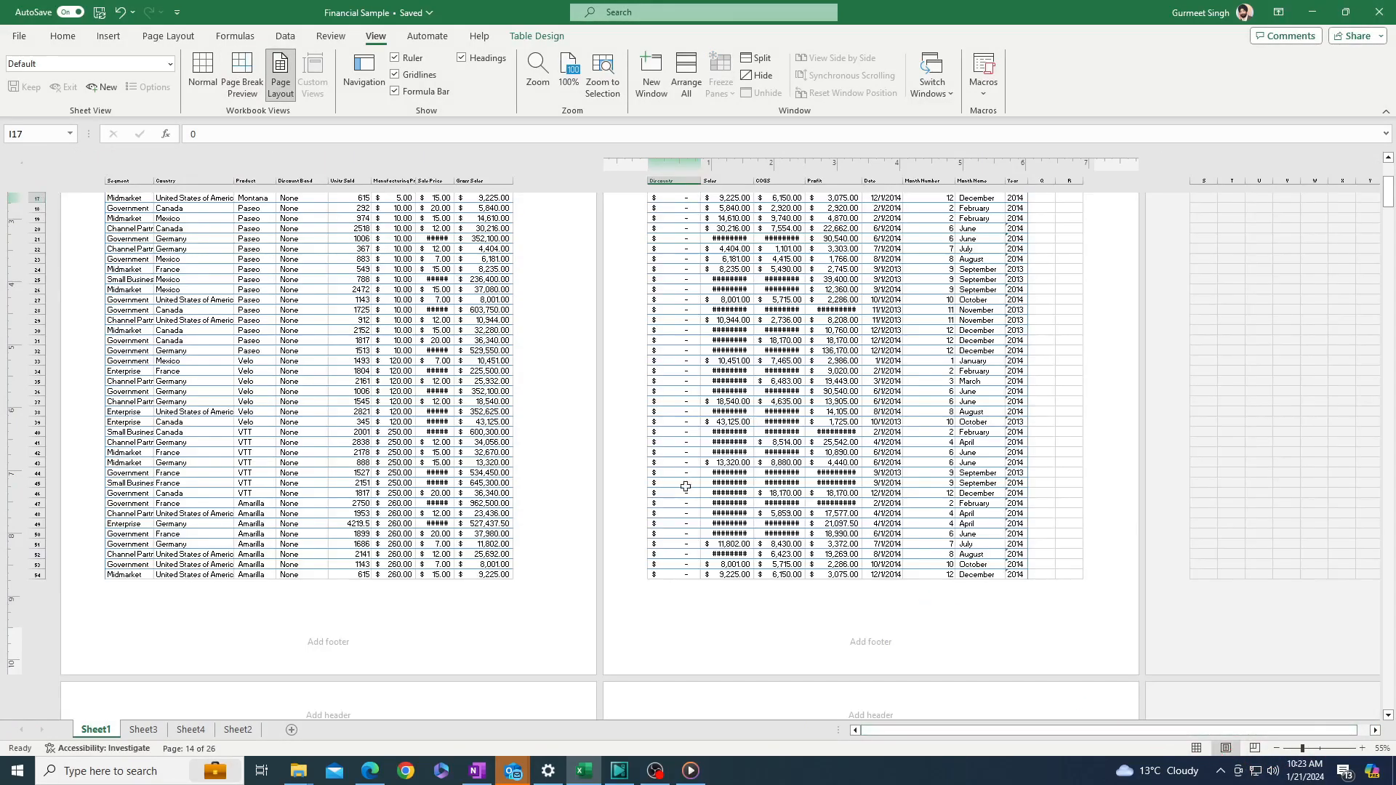
Step: Add the text "Products" to the center header section of page 1
scroll(592, 560, "up", 5)
scroll(453, 474, "up", 1)
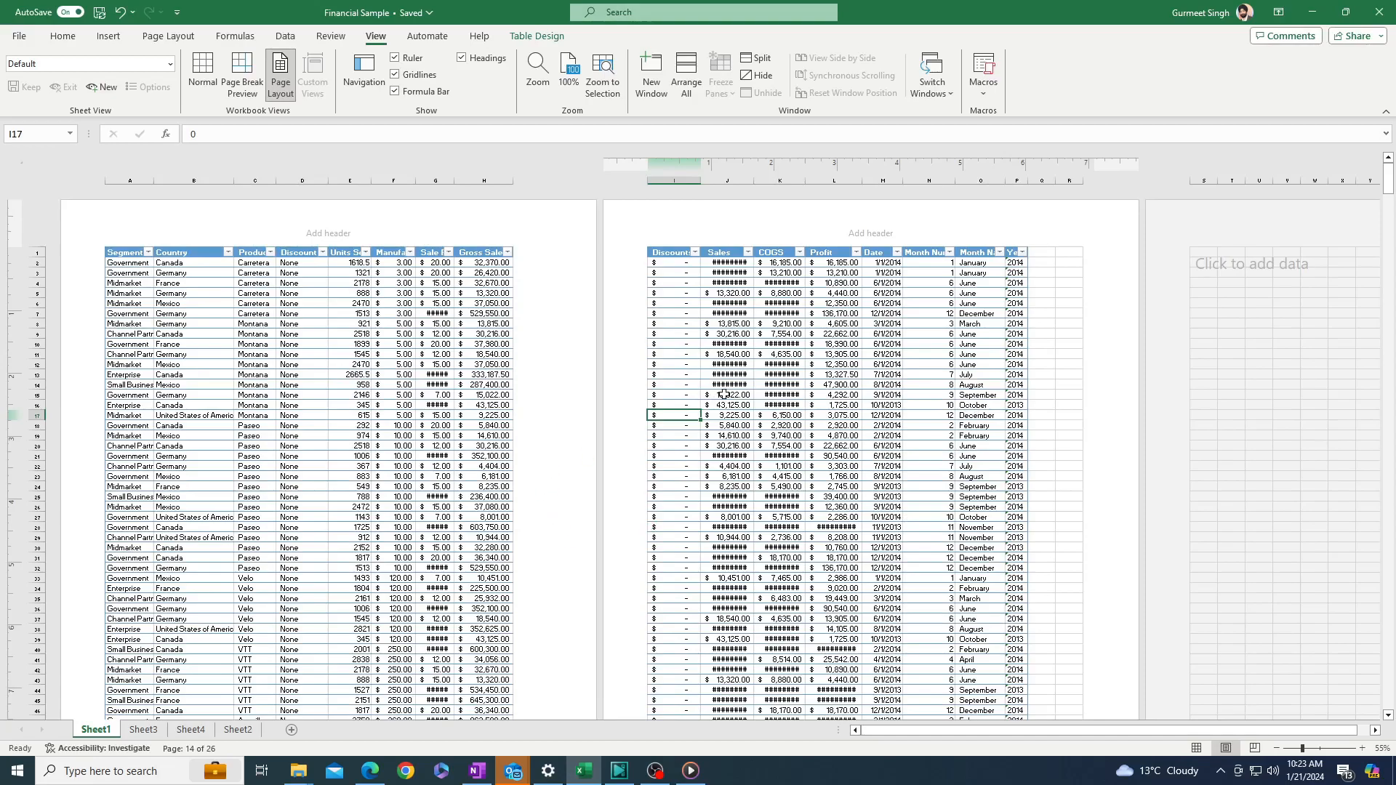
left_click(327, 242)
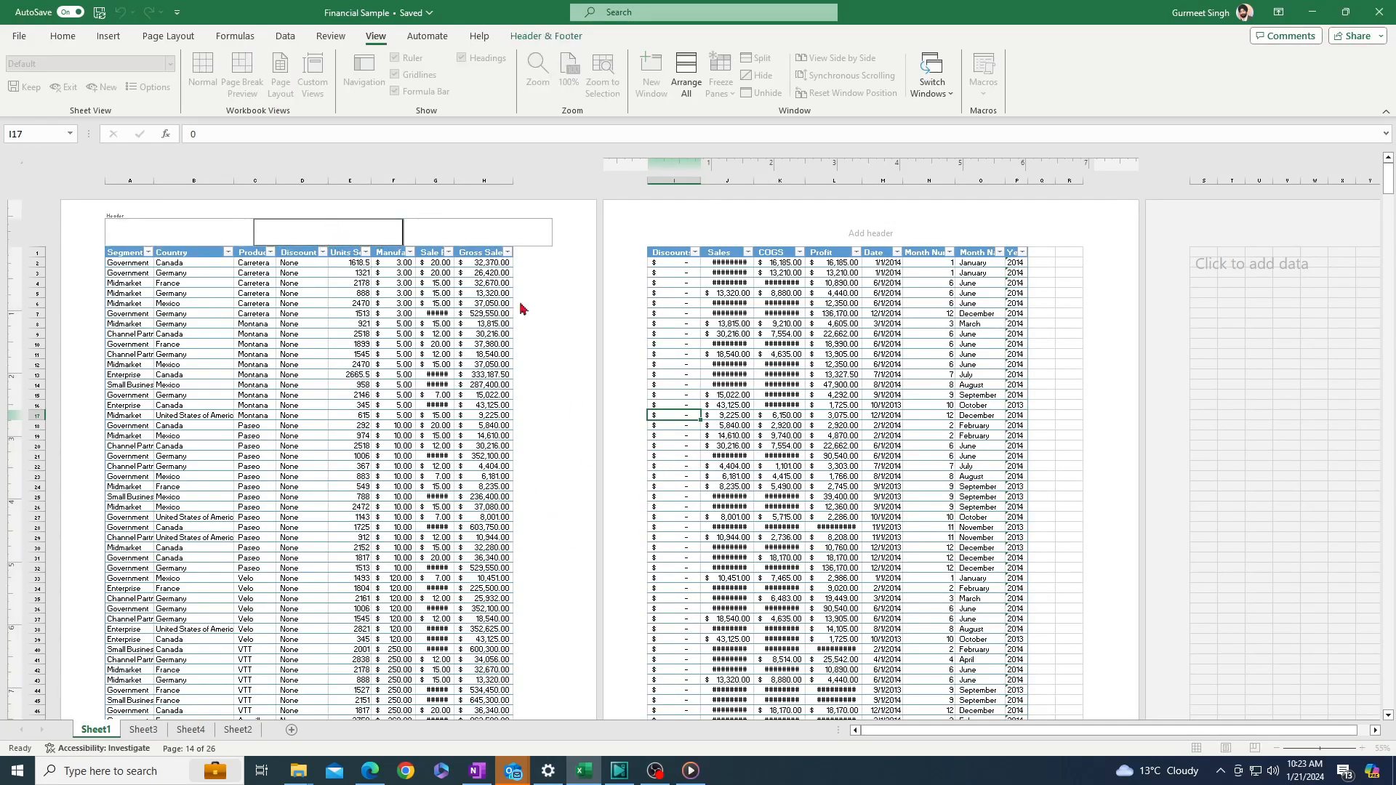
type("Products")
left_click(266, 282)
Step: Increase the font size of the "Products" header text by several increments and return to the worksheet cells
scroll(262, 220, "up", 5, "ctrl")
scroll(263, 220, "up", 3)
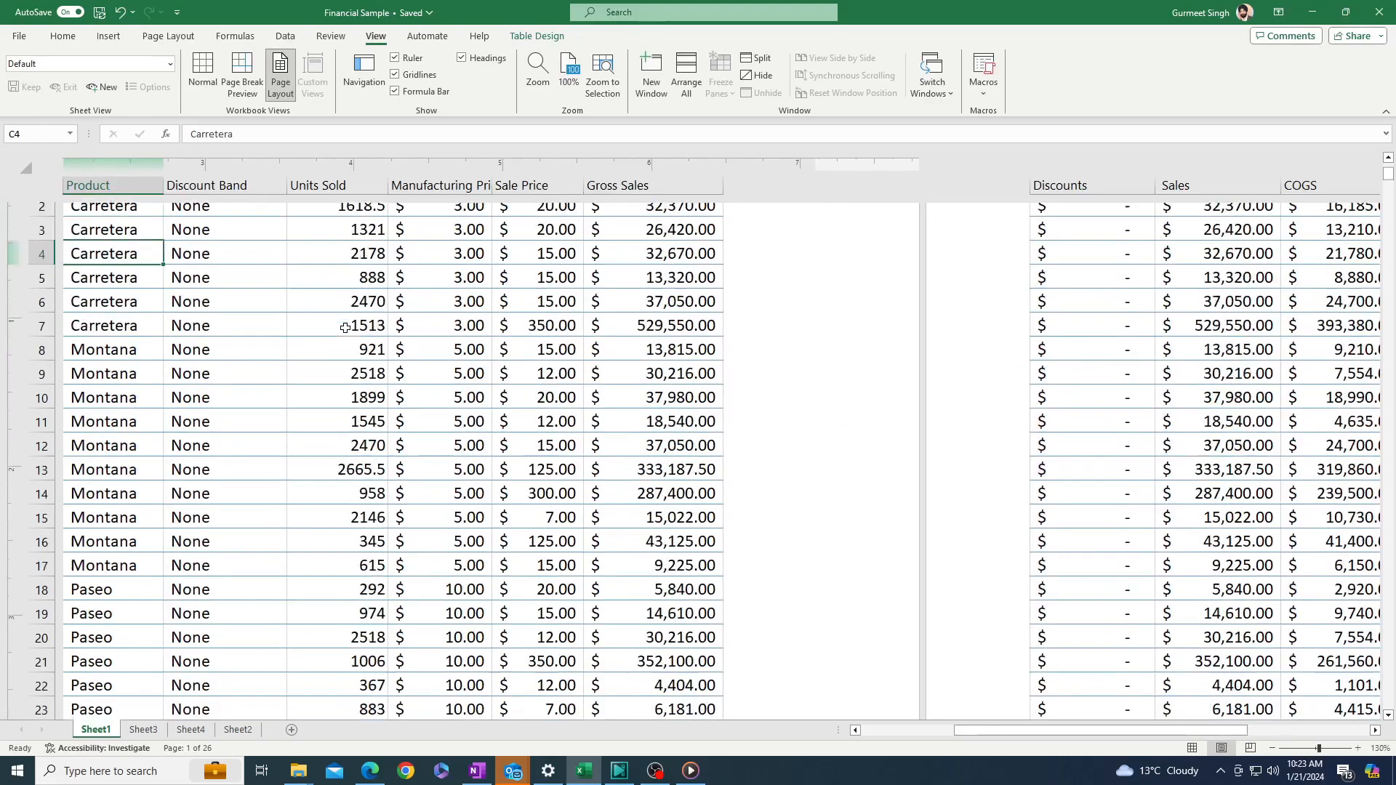
left_click(321, 300)
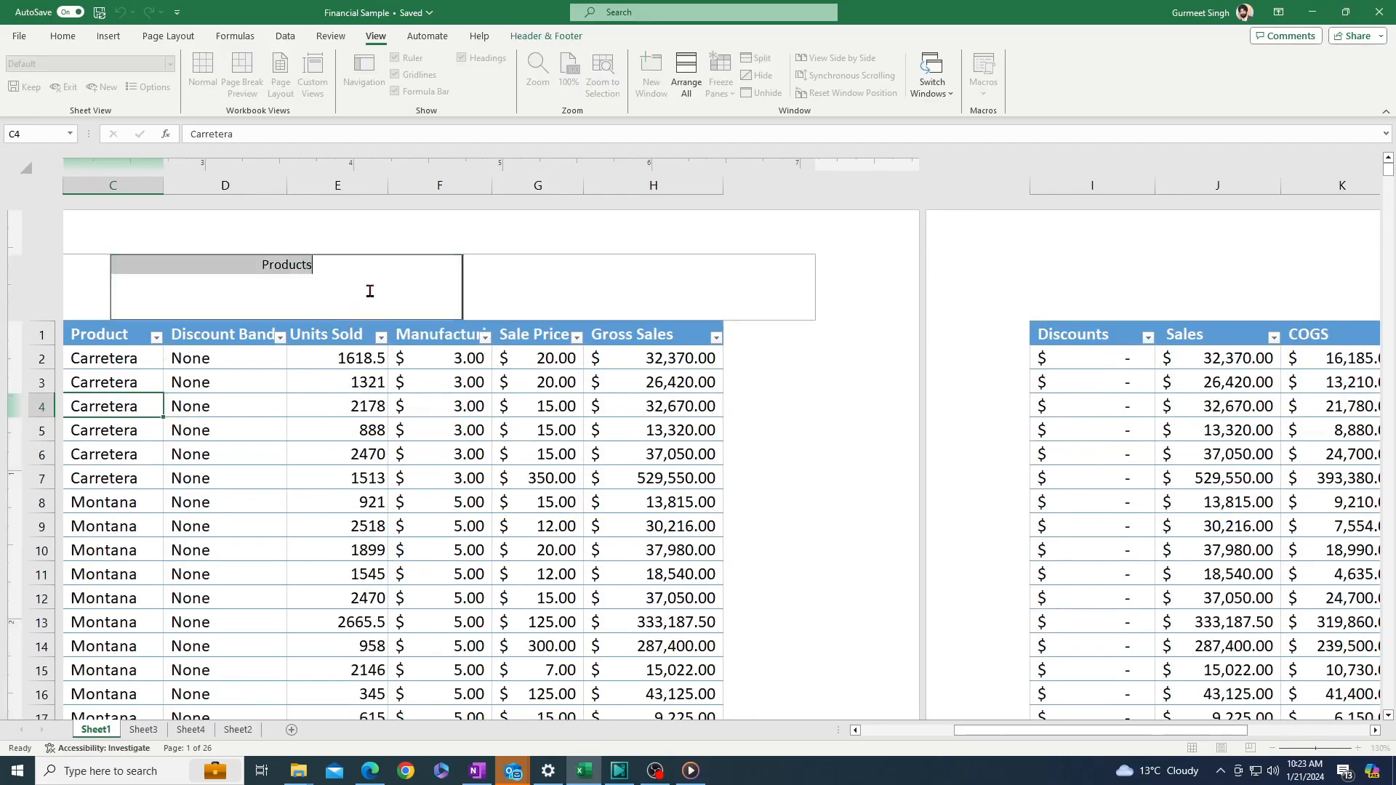
left_click(62, 35)
left_click(258, 63)
left_click(258, 63)
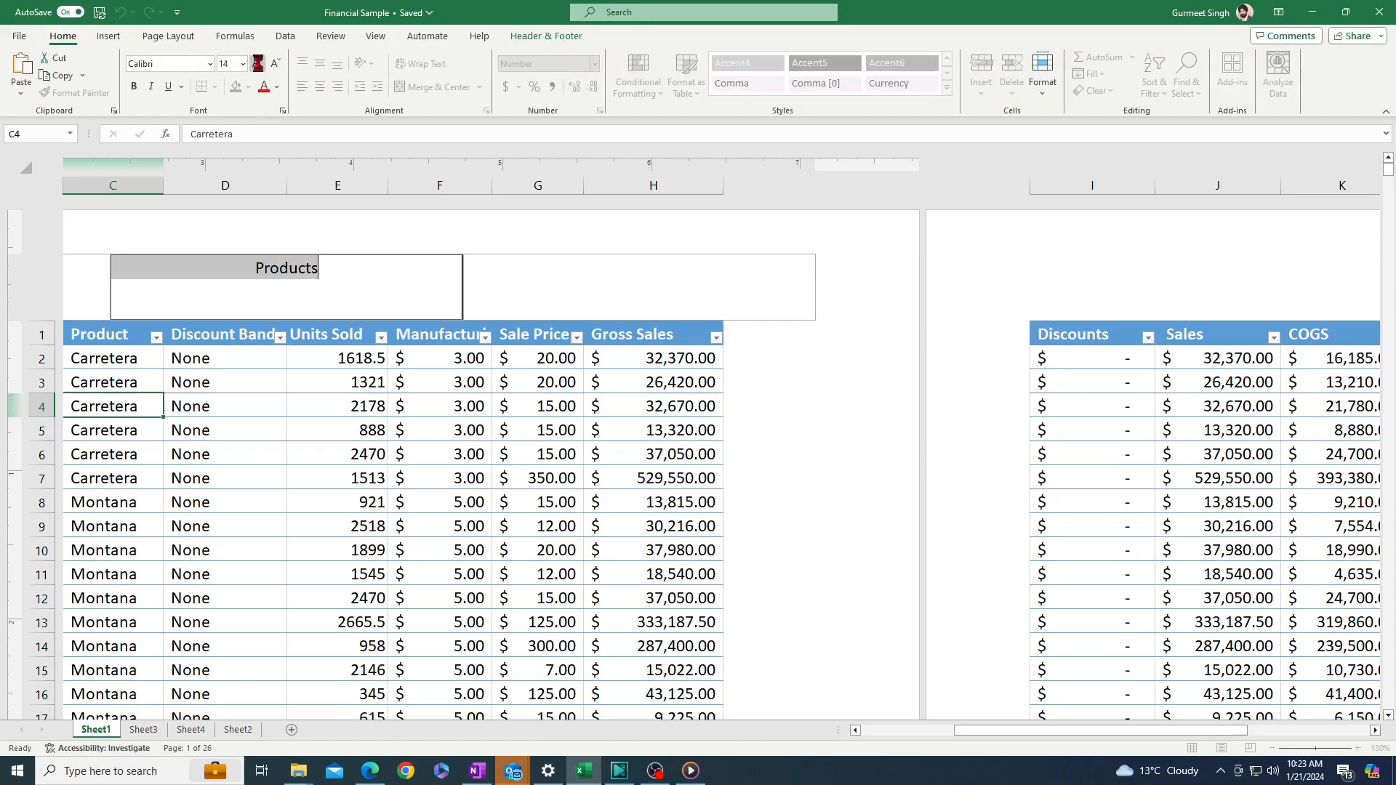
left_click(258, 63)
left_click(258, 64)
left_click(551, 474)
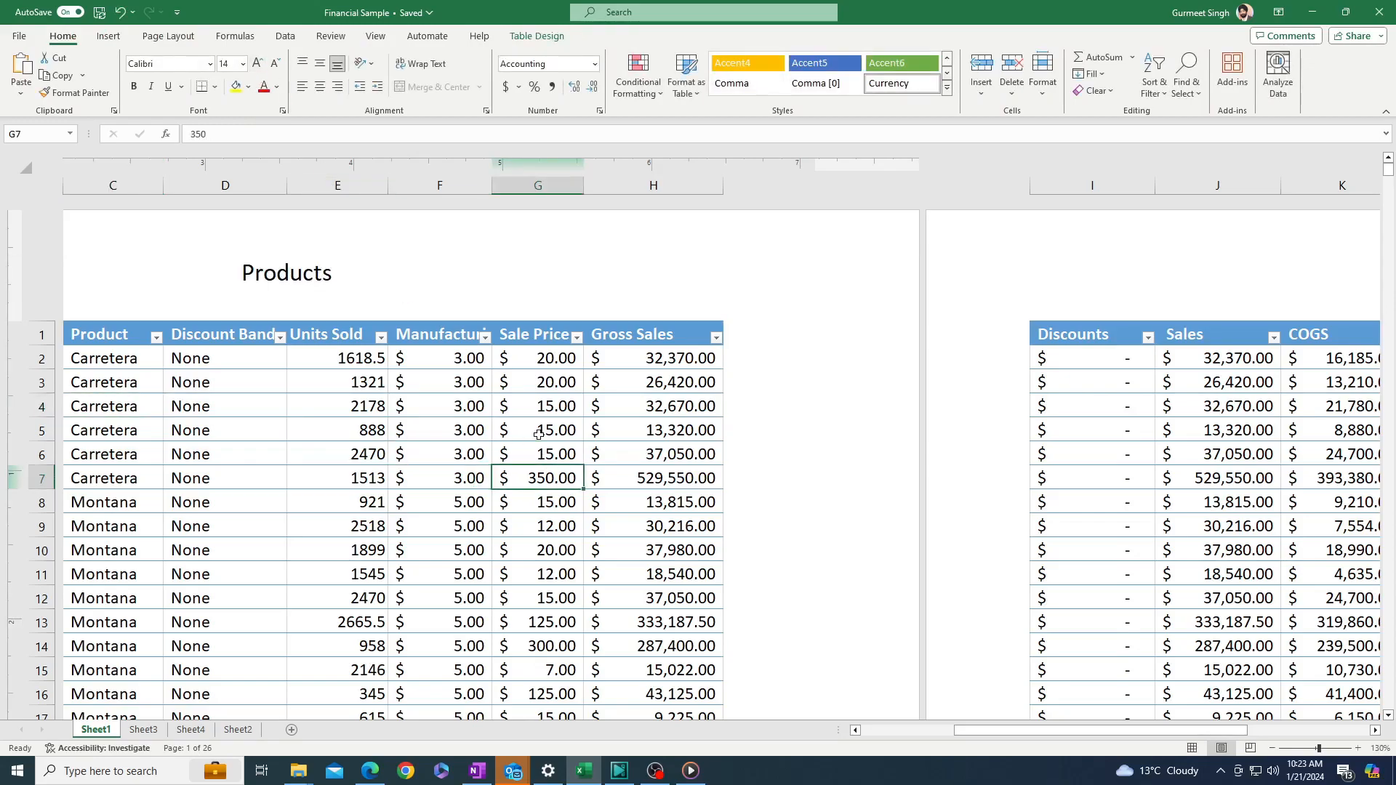
Step: Look at the right and left header sections of page 1 without entering anything in them
scroll(446, 417, "down", 2, "ctrl")
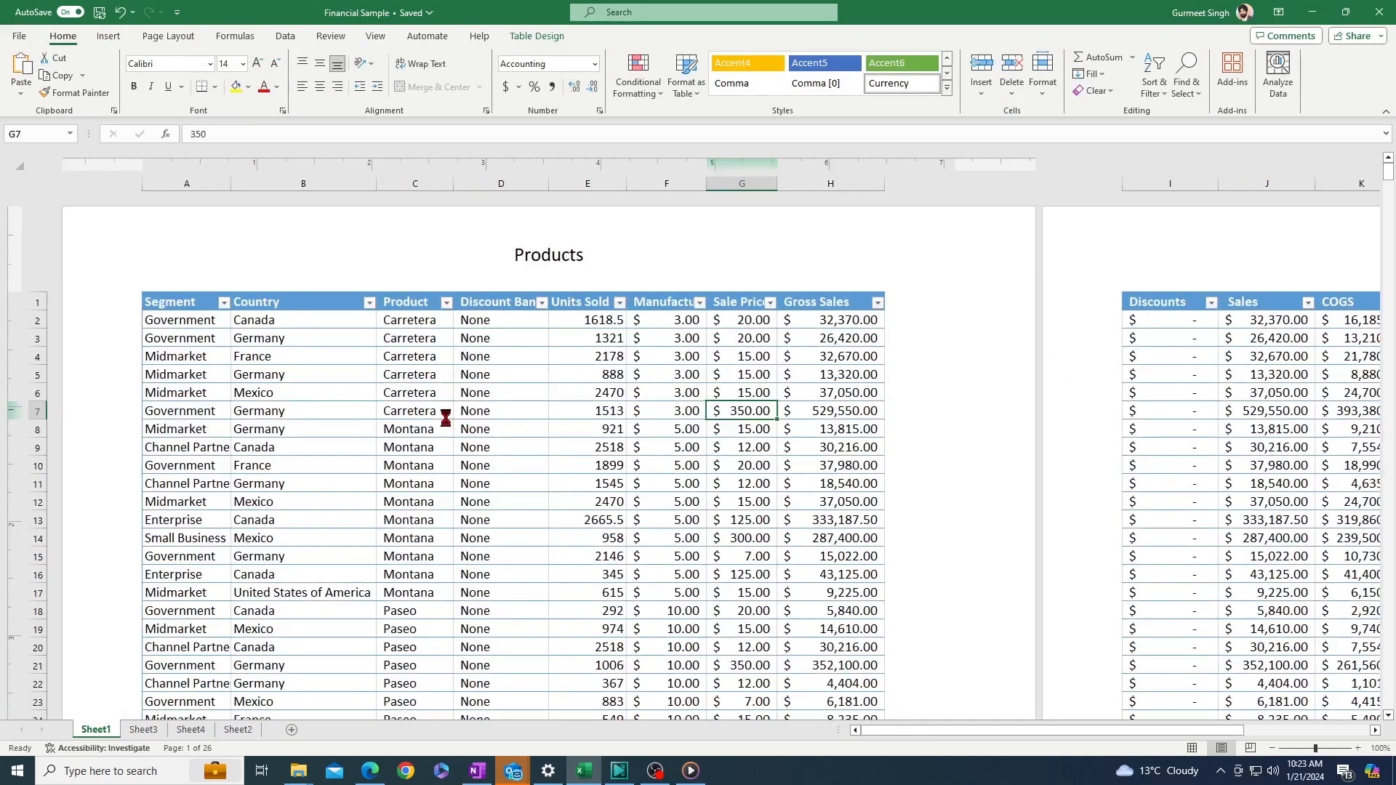
scroll(445, 418, "down", 1, "ctrl")
left_click(648, 232)
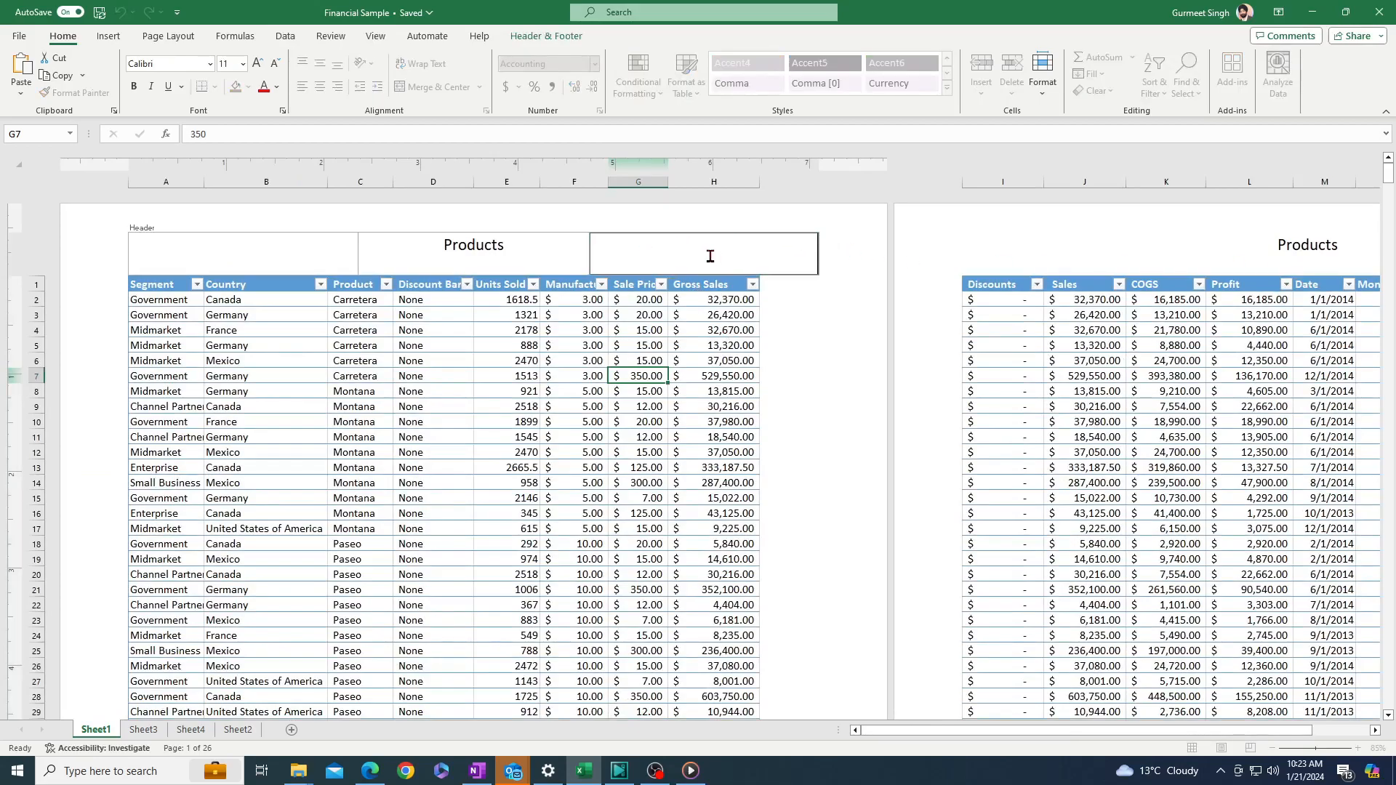
left_click(235, 269)
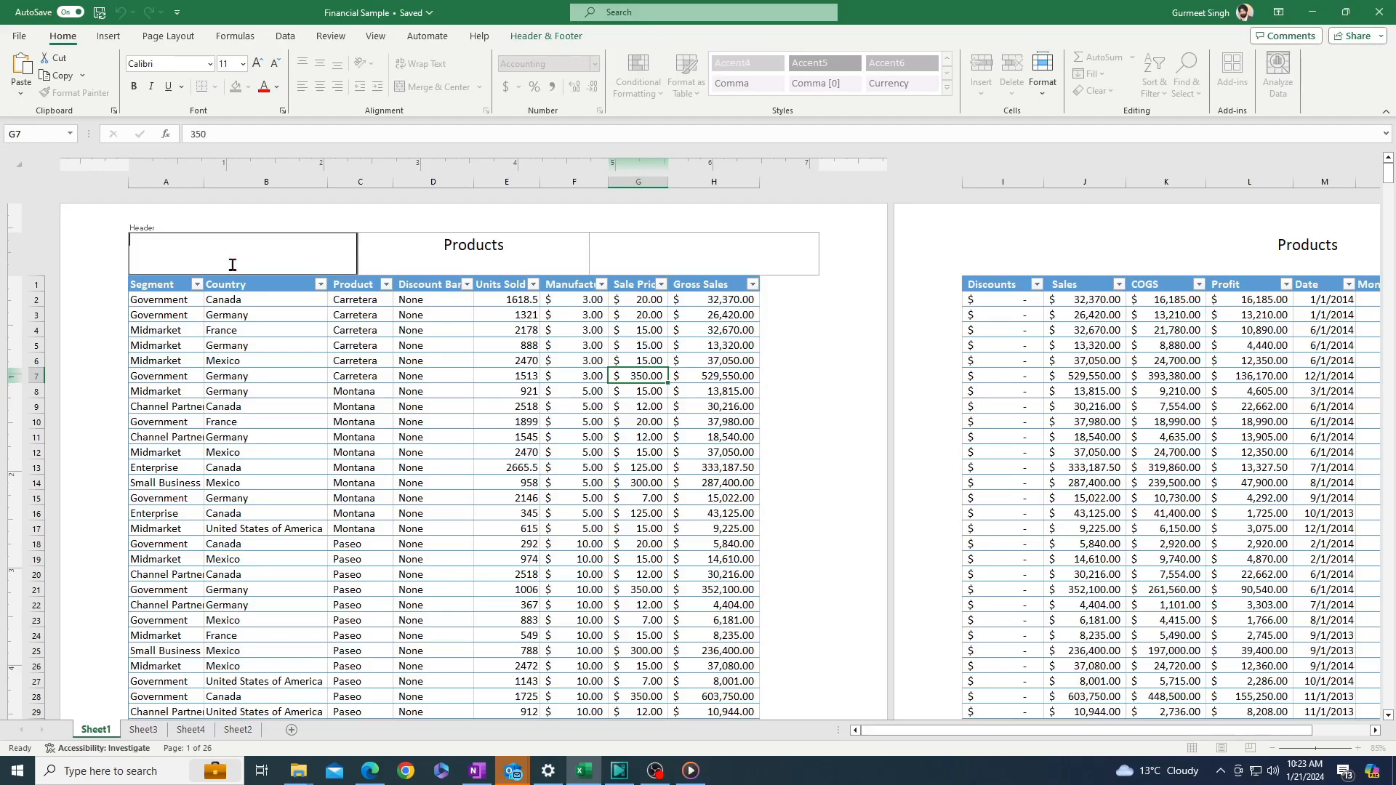
left_click(847, 471)
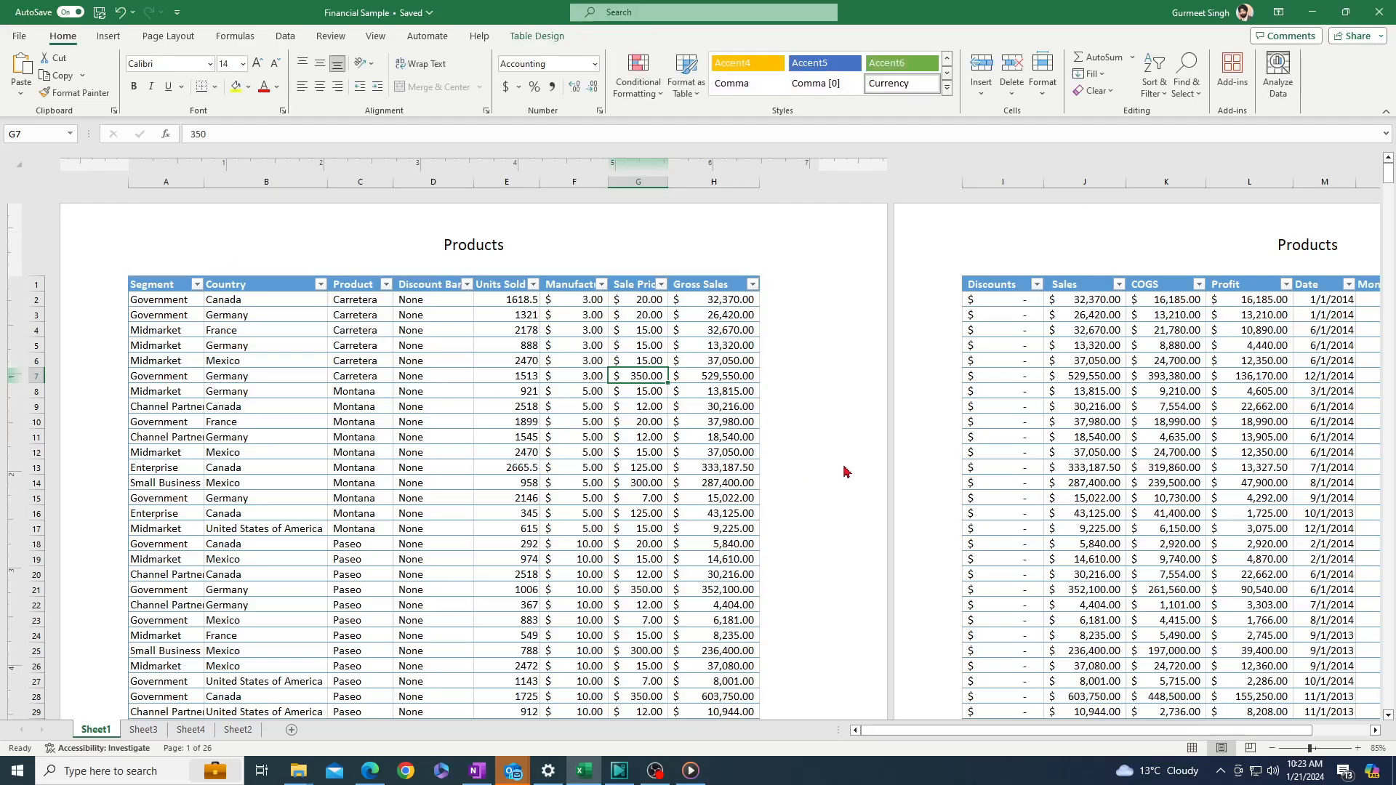
Step: Enter "Page &[Page] of &[Pages]" in the center footer section, using the page number and number of pages elements
scroll(844, 472, "down", 4)
scroll(711, 485, "down", 8)
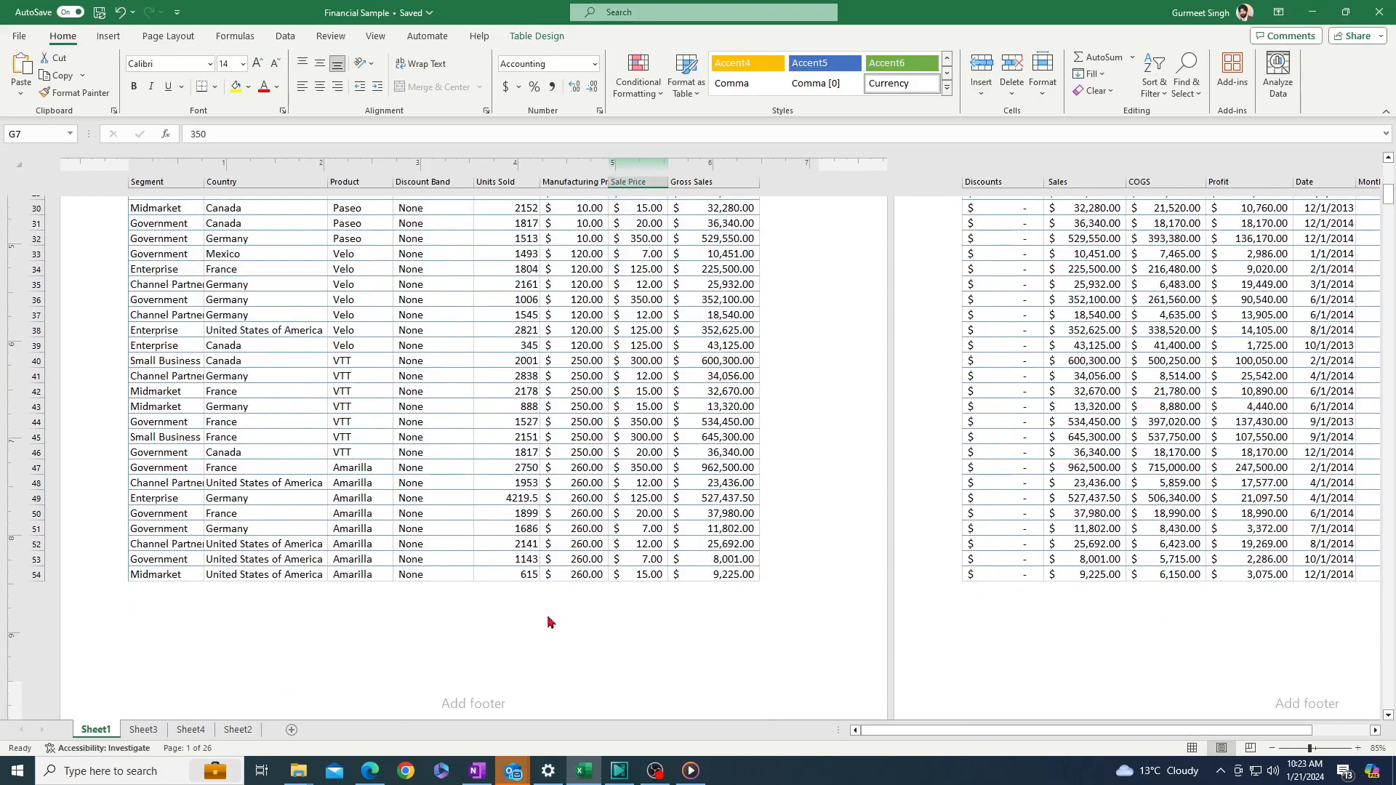
left_click(491, 701)
left_click(684, 703)
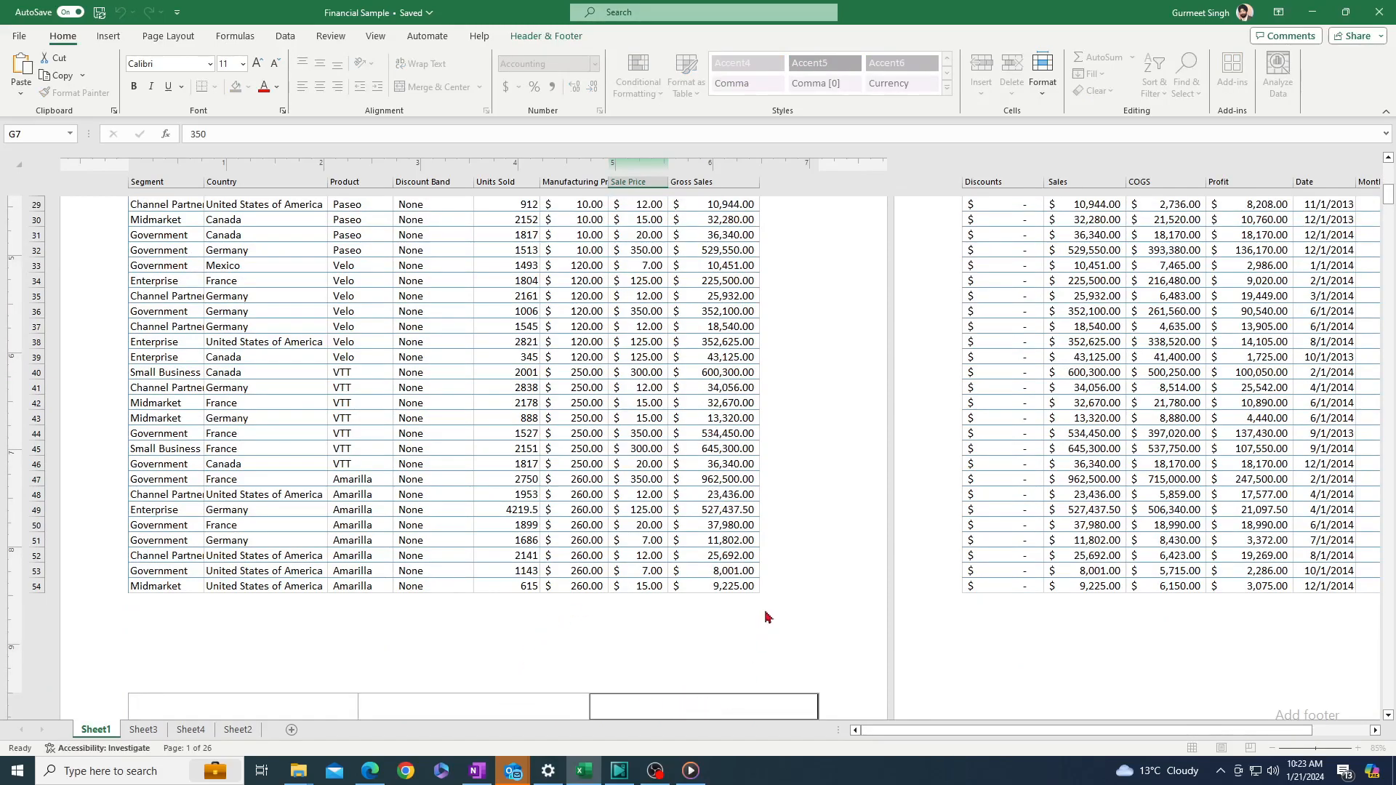
left_click(518, 703)
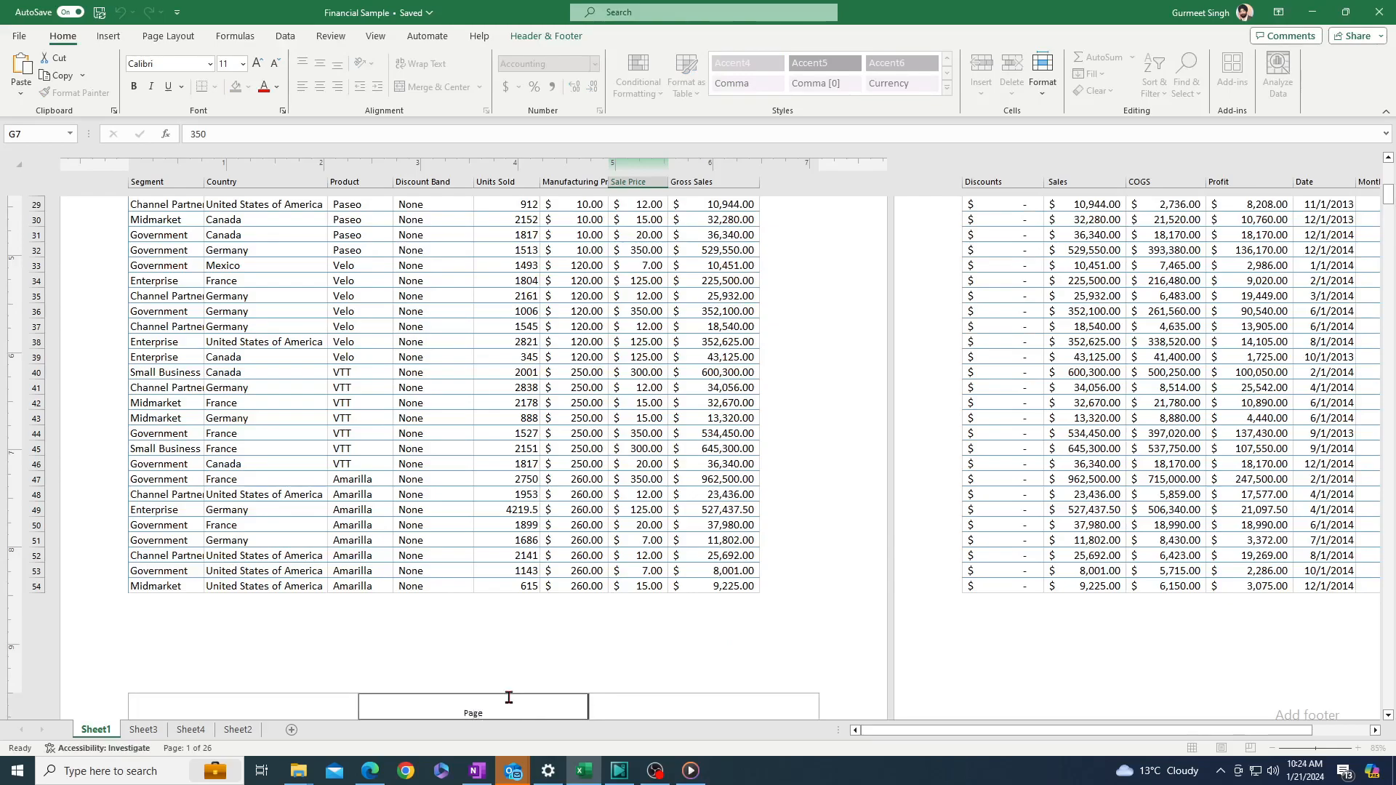
left_click(534, 38)
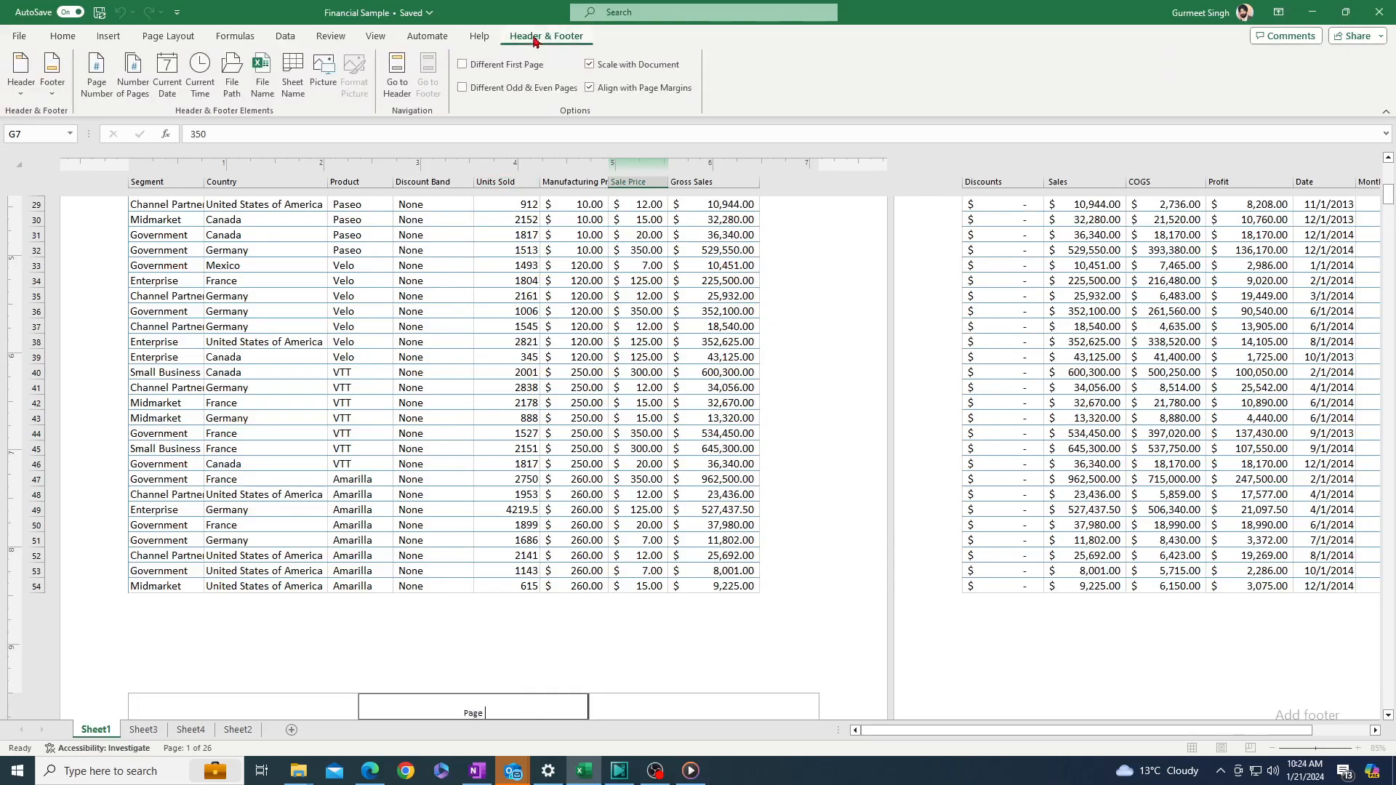
left_click(96, 88)
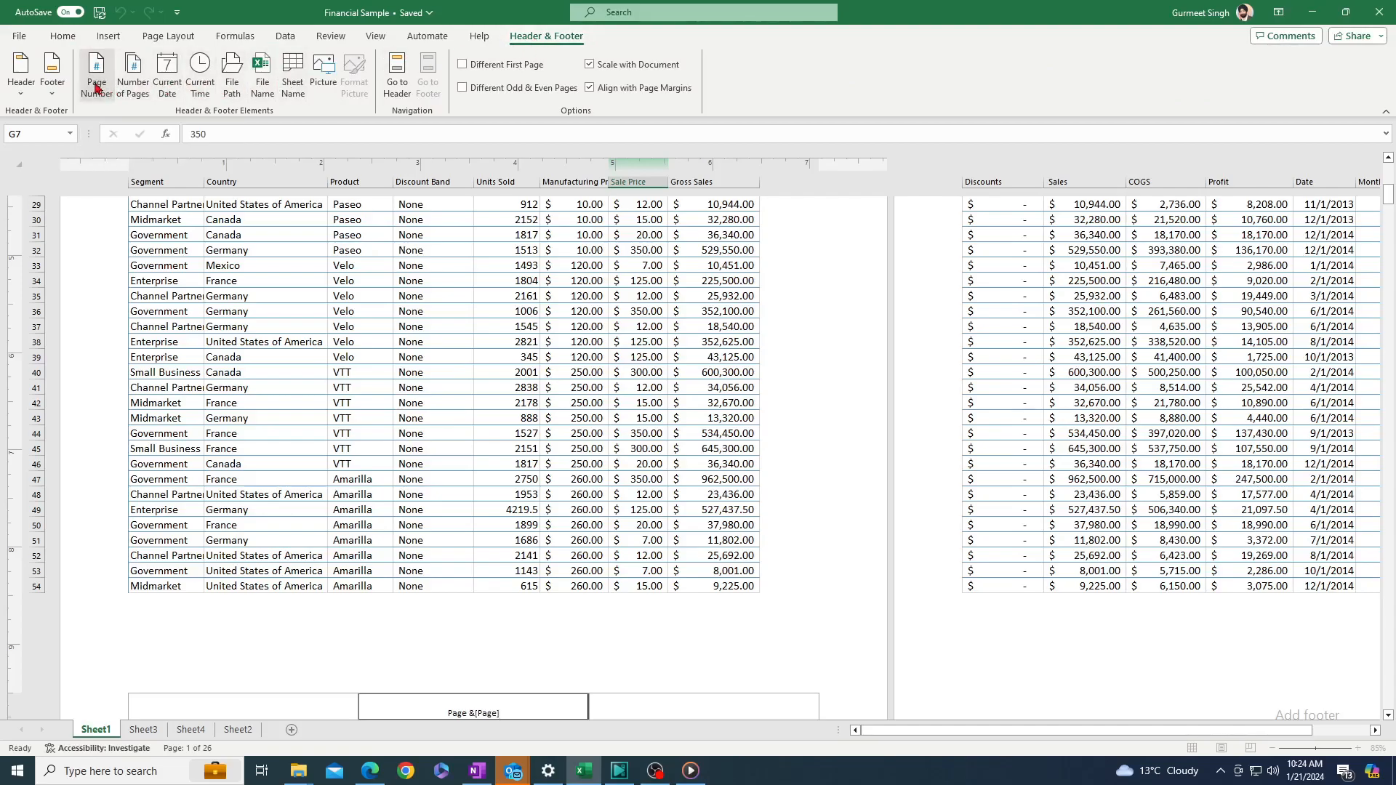
type("of")
left_click(140, 97)
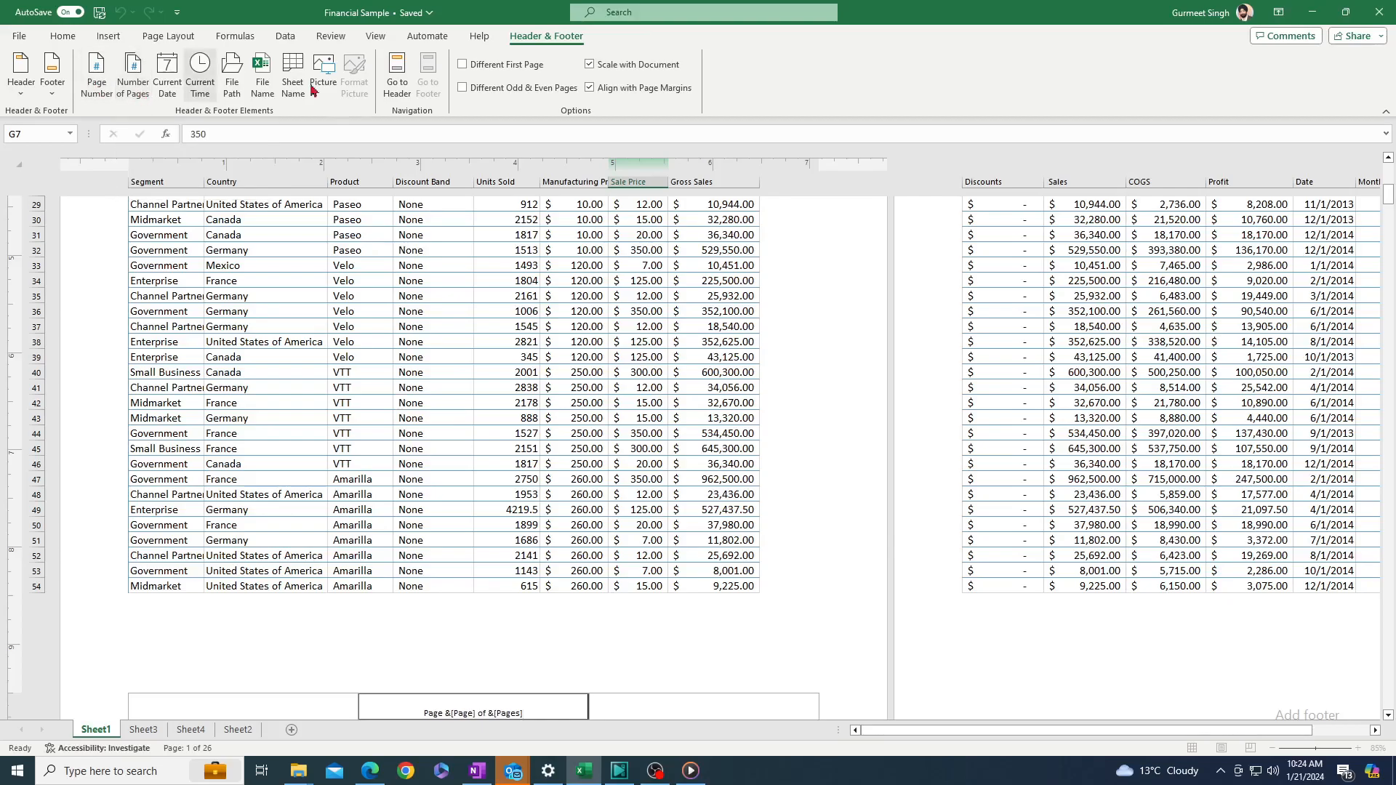
left_click(502, 643)
Step: Insert the current date element in the right footer section of page 1
scroll(500, 639, "down", 2)
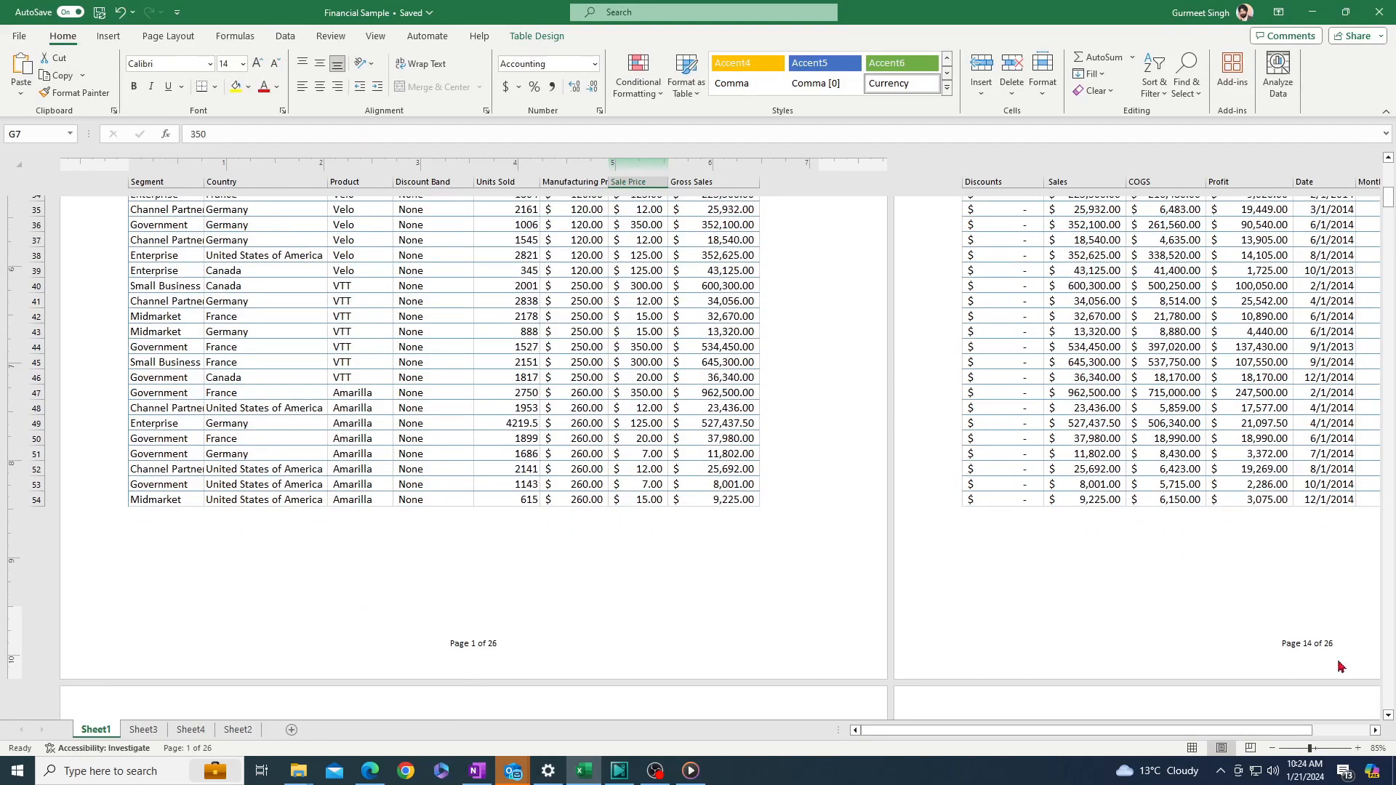
left_click(785, 655)
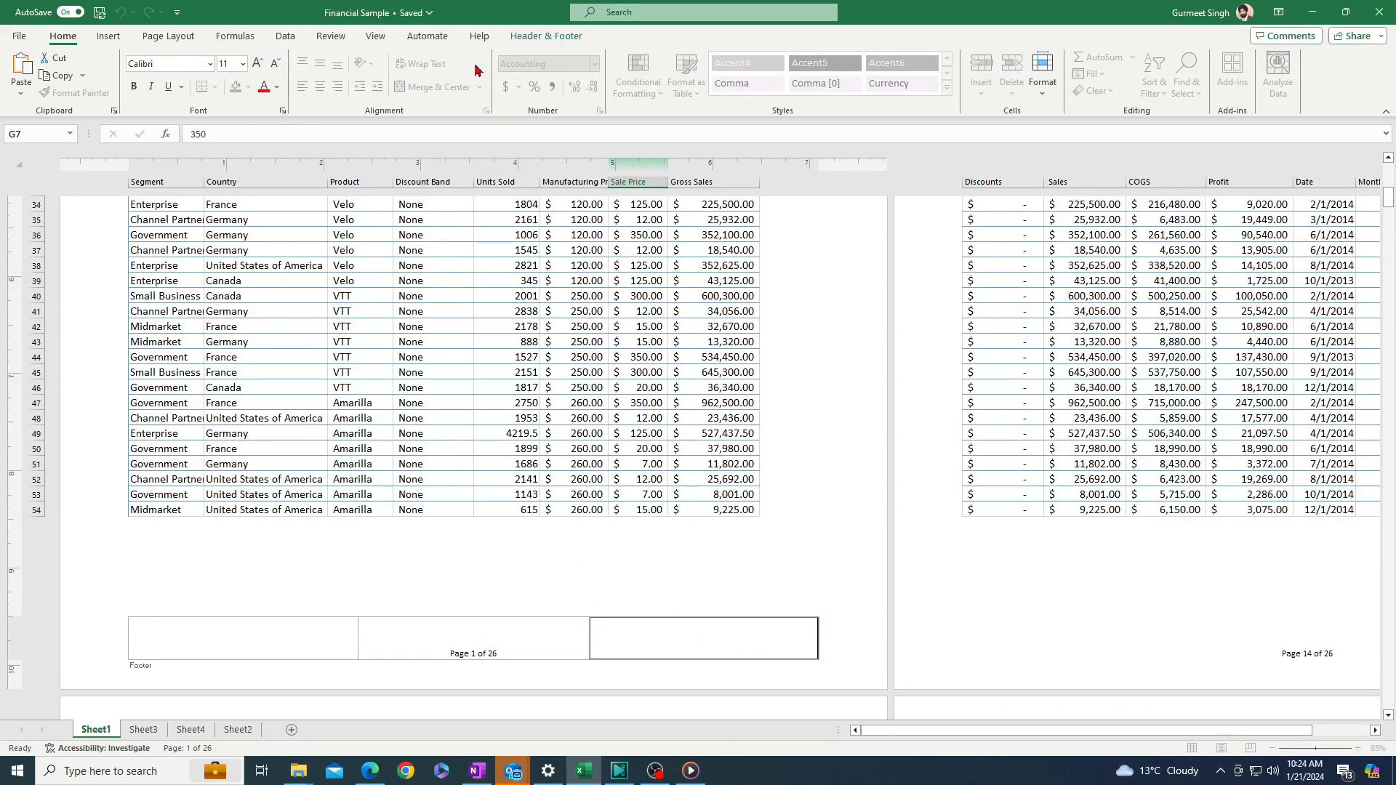
left_click(544, 38)
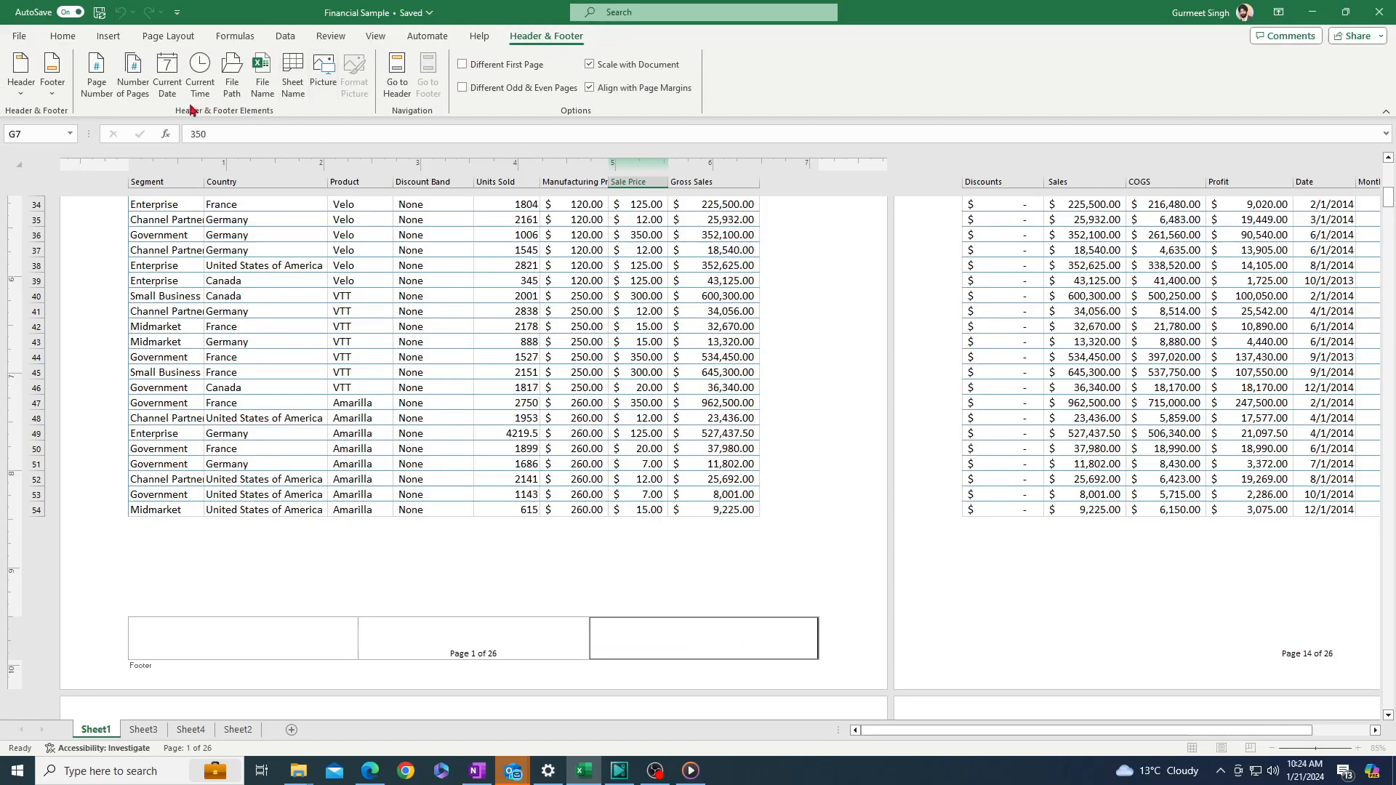
left_click(168, 77)
left_click(756, 582)
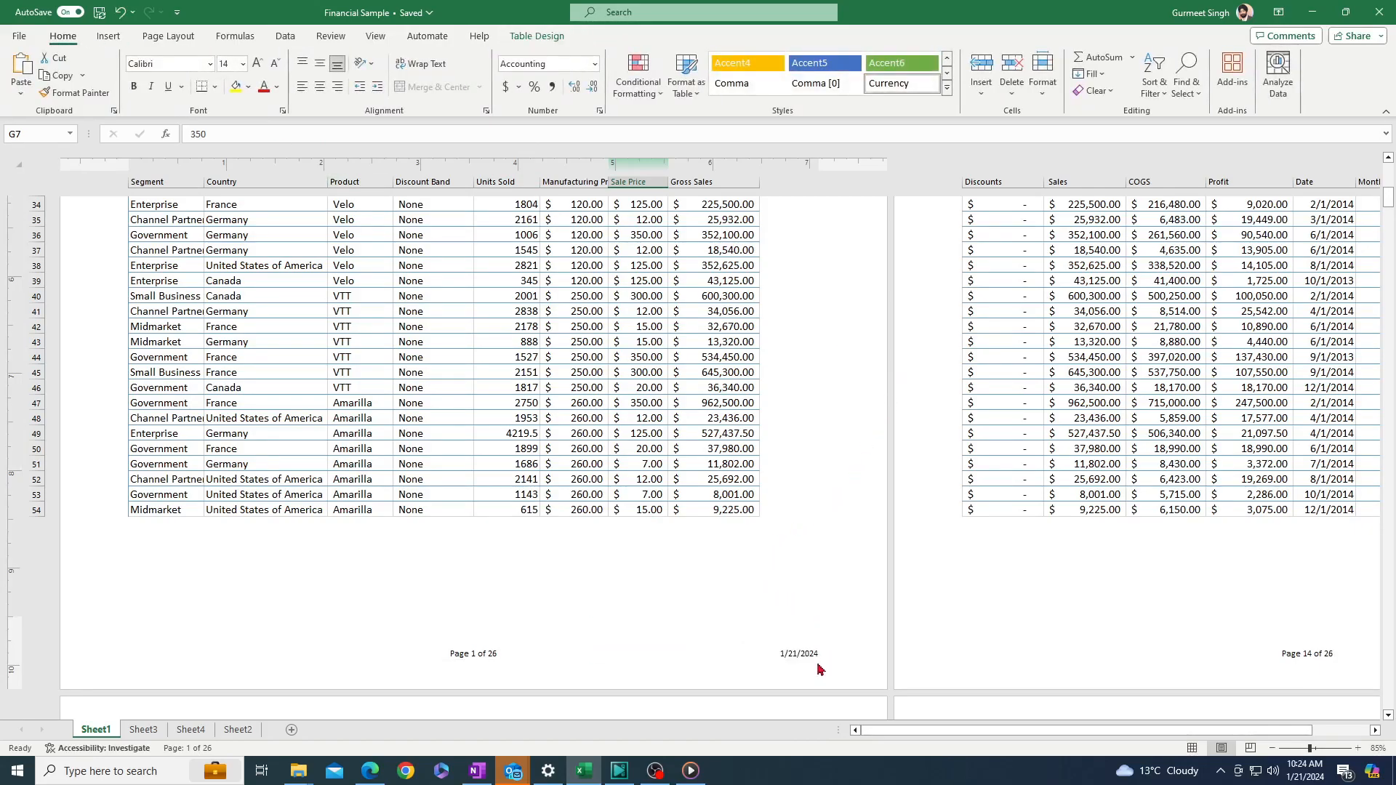
Step: Check the header and footer of page 1 in the print preview and return to the worksheet
scroll(785, 570, "up", 5)
scroll(786, 570, "up", 7)
scroll(786, 570, "up", 1)
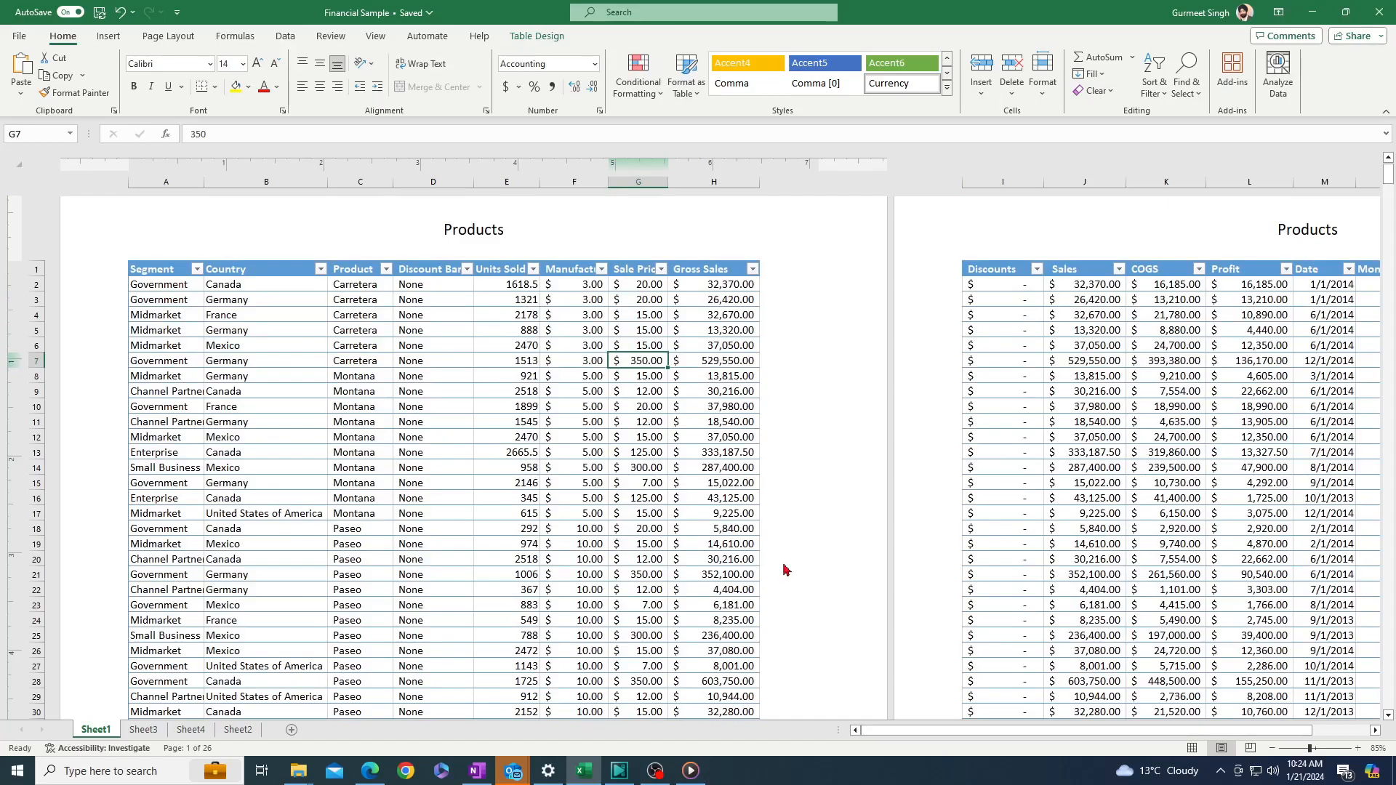
key("ctrl+p")
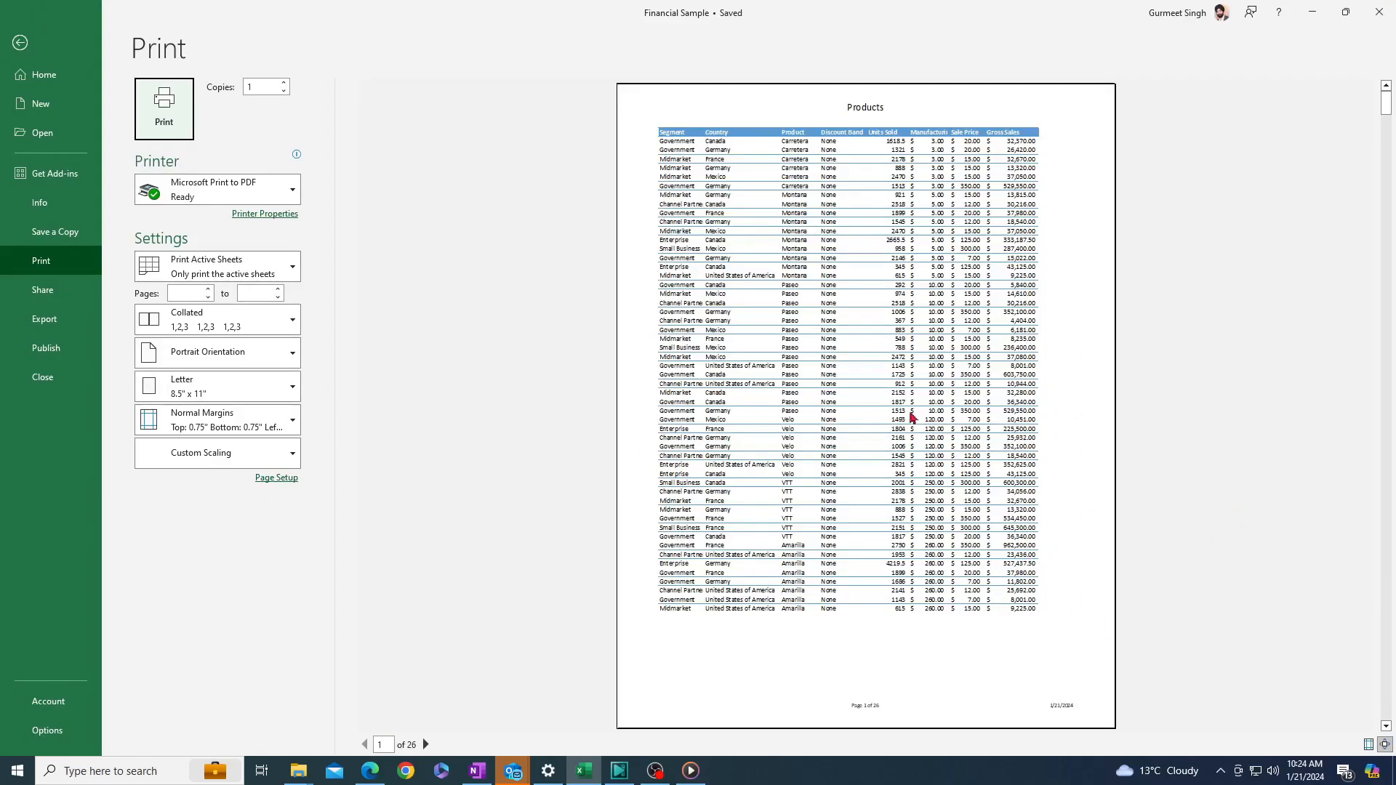
key("Escape")
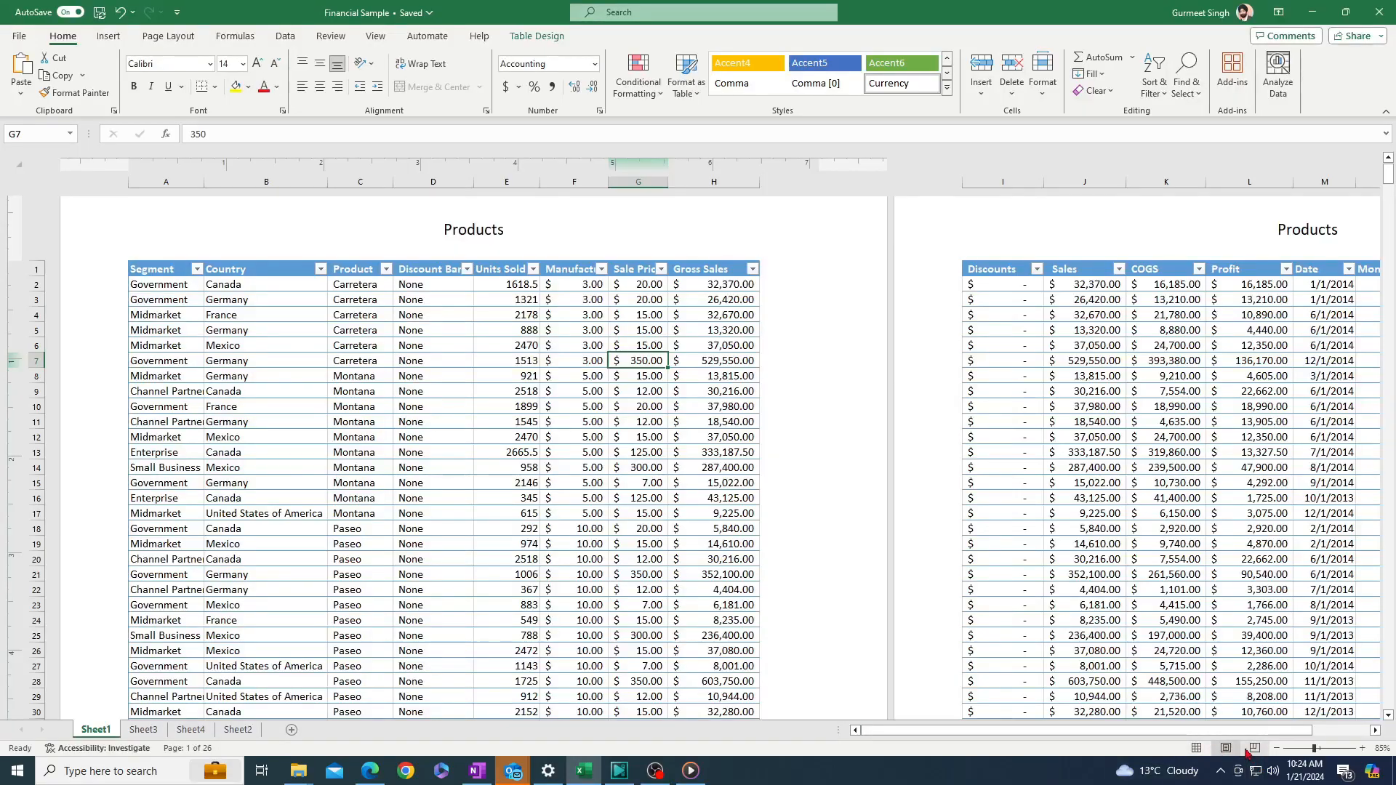
Step: Hide the View Shortcuts in the status bar and show them again
right_click(1140, 752)
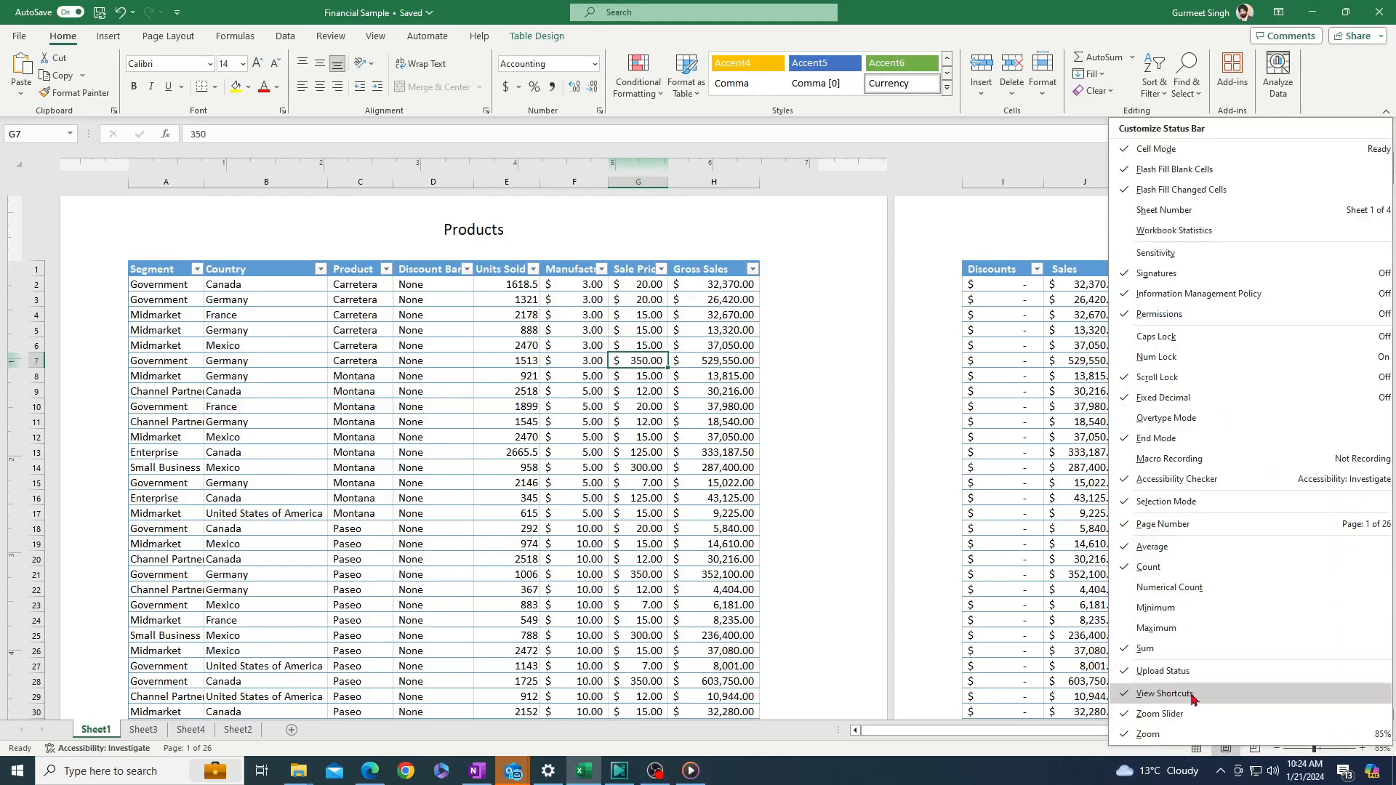
left_click(1216, 701)
left_click(1096, 753)
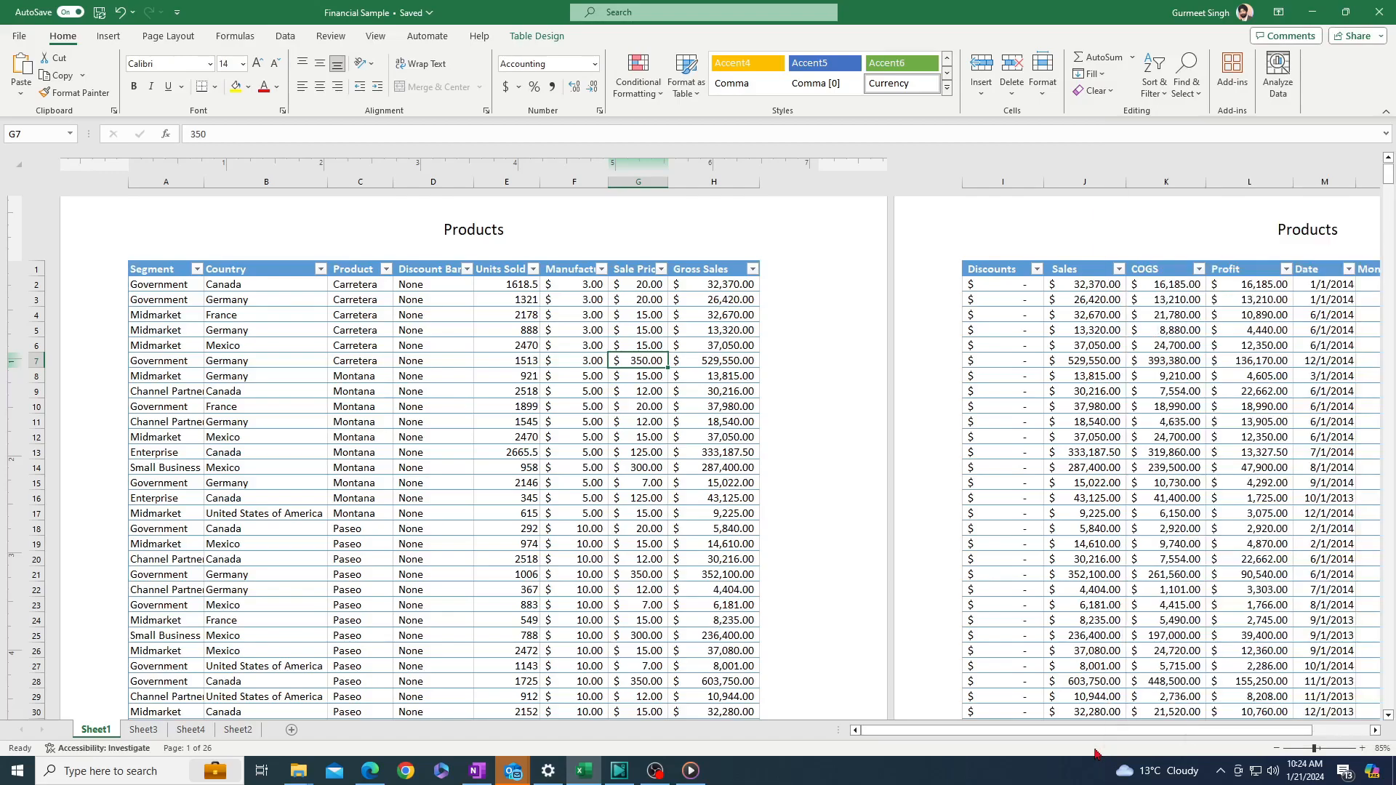
right_click(1095, 751)
left_click(1130, 702)
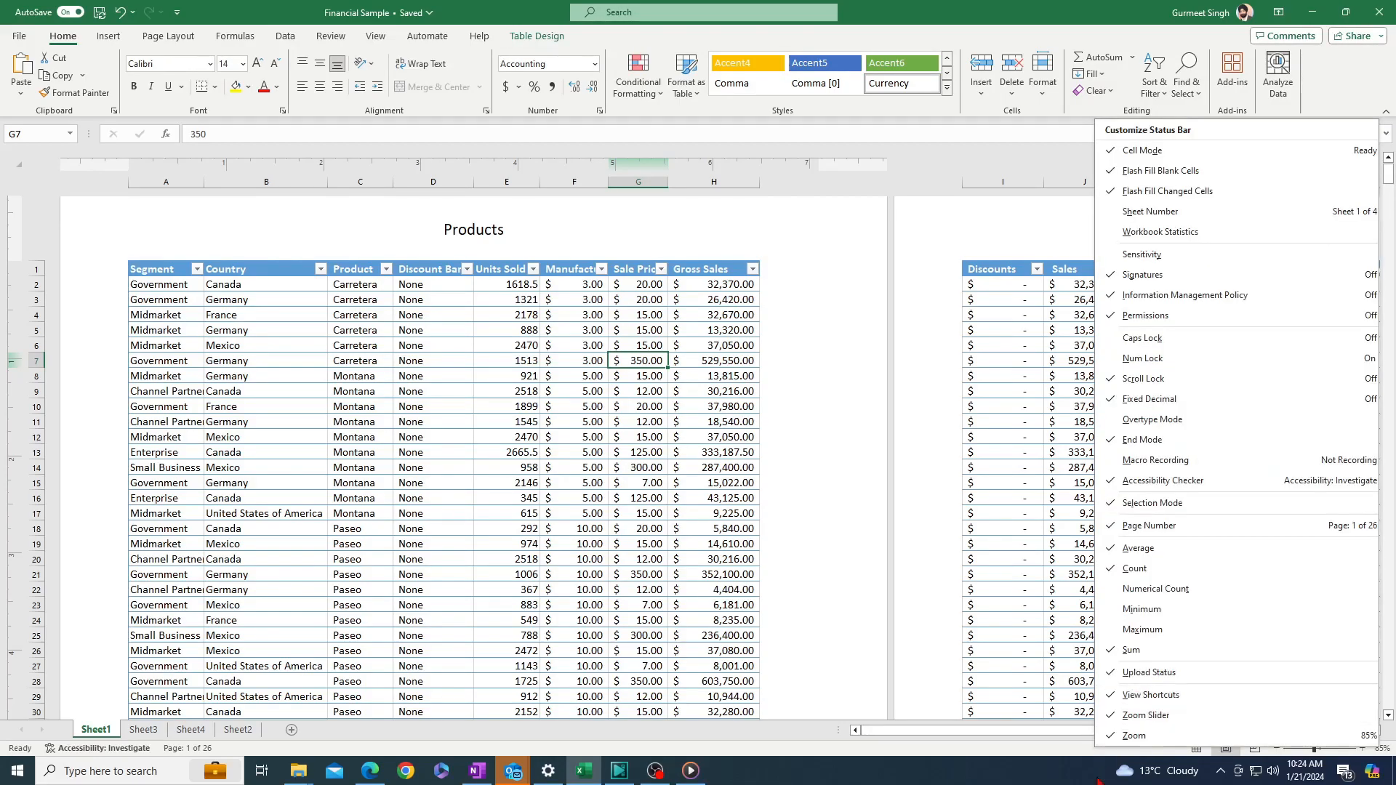
key("Escape")
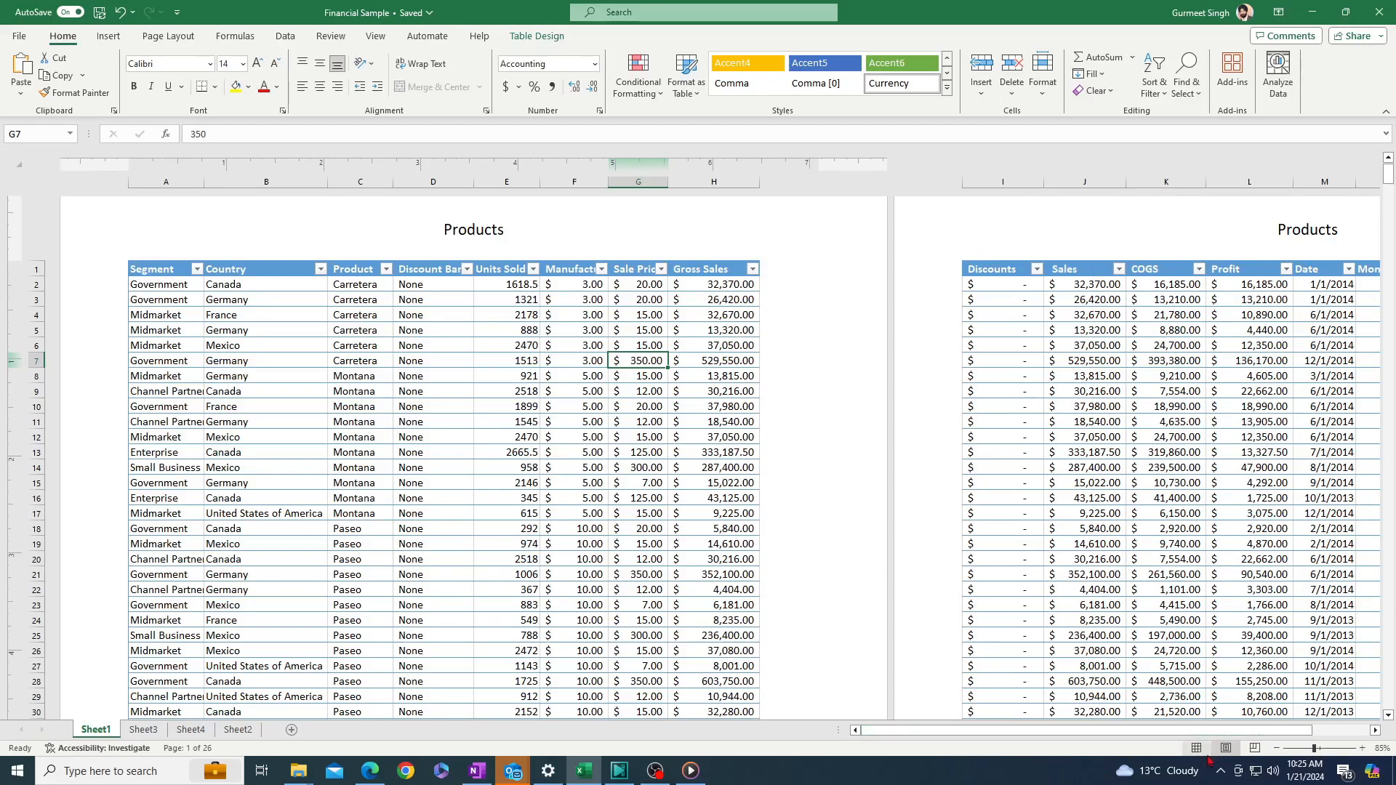
left_click(369, 40)
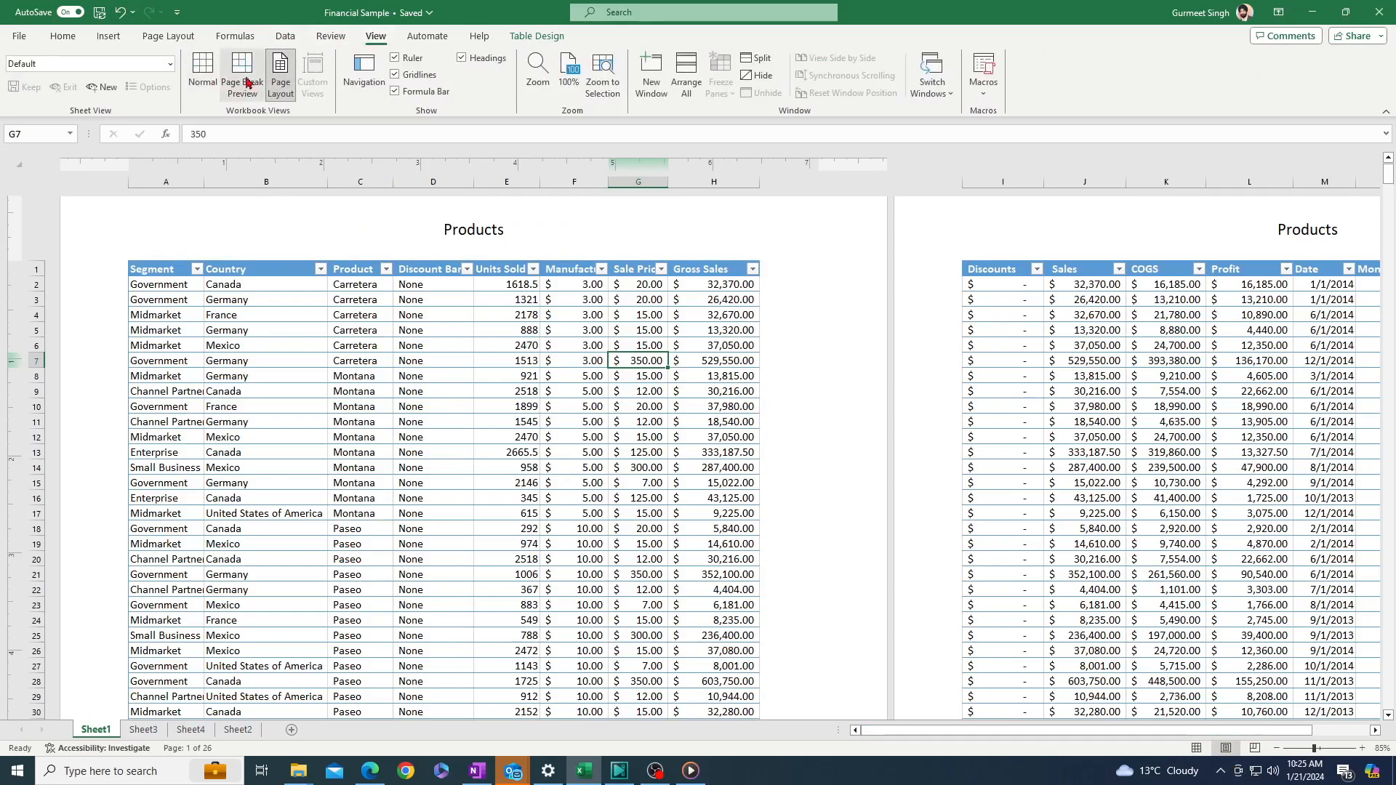
left_click(360, 346)
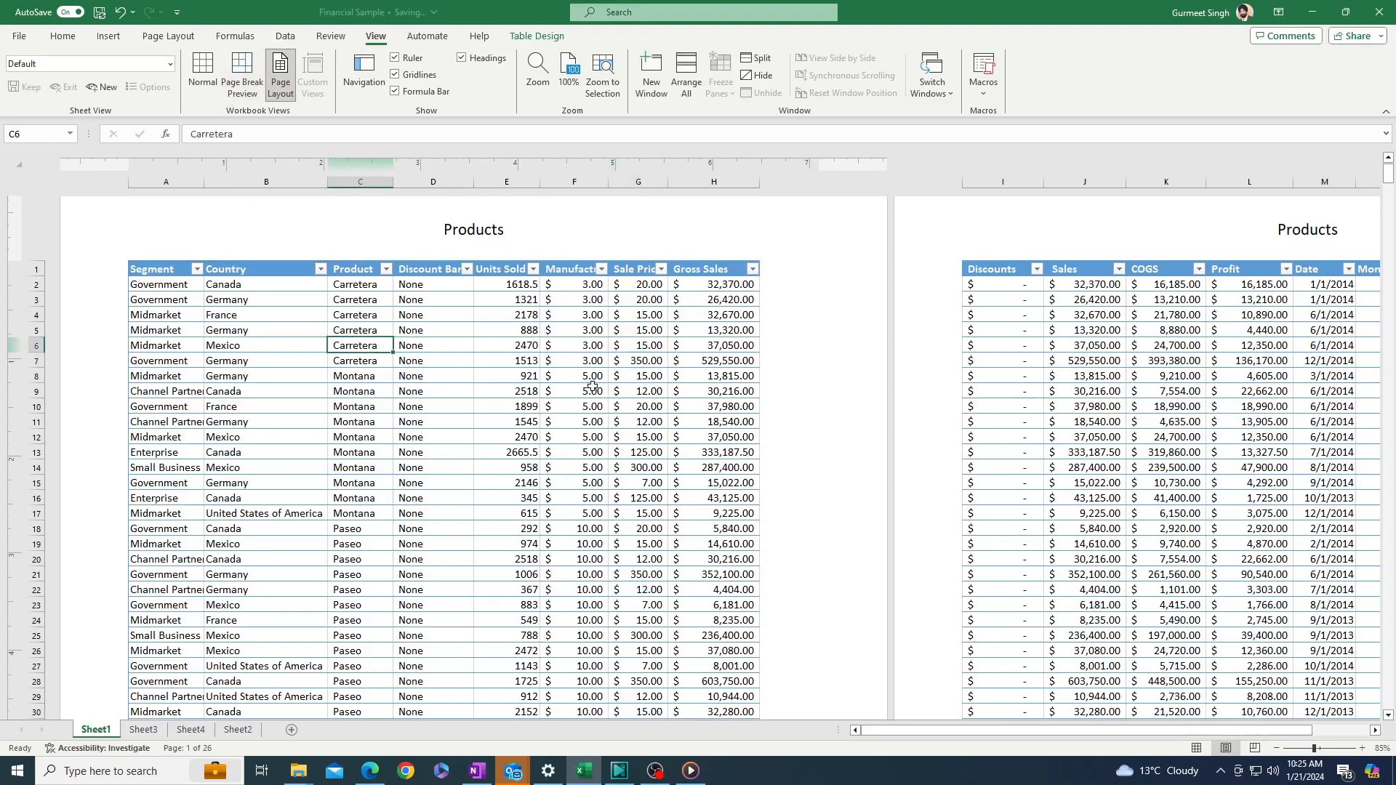